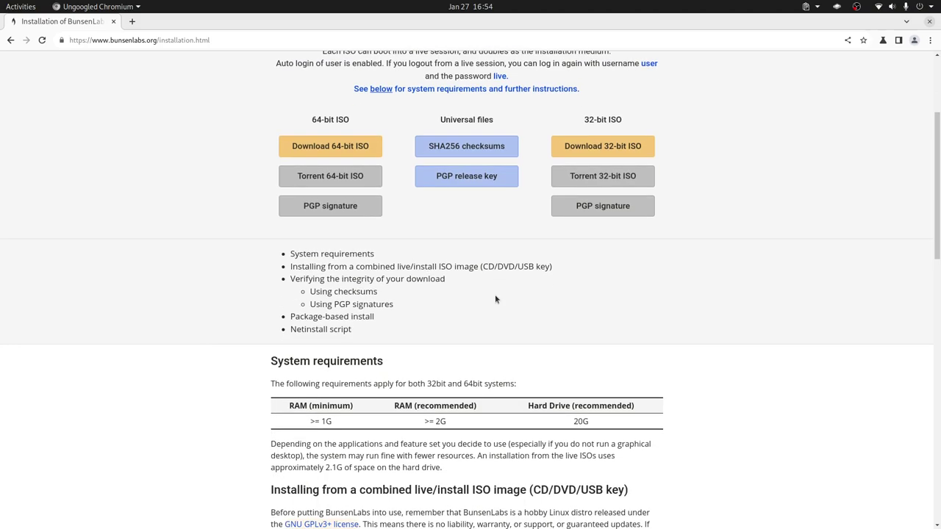
Examine the BunsenLabs installation page for system requirements, ISO installation, download verification, package-based and netinstall options.
scroll(494, 297, "down", 6)
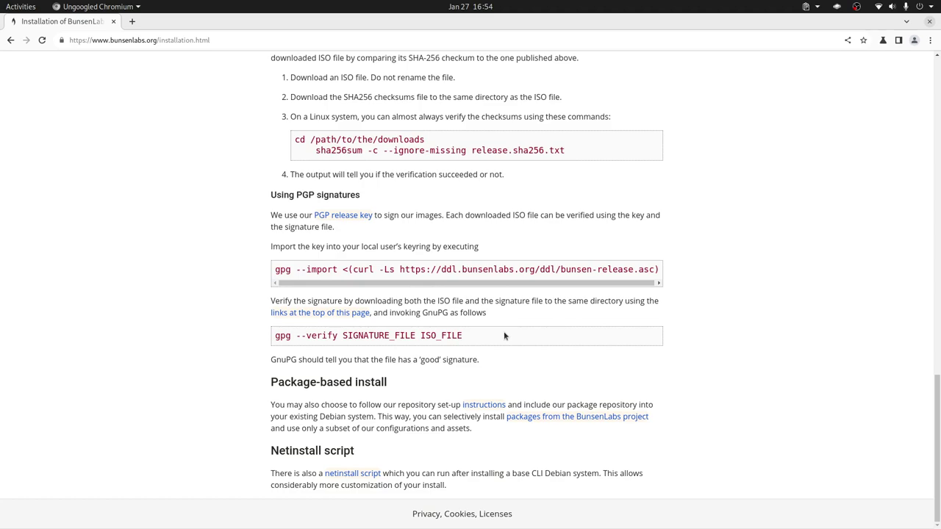
scroll(505, 335, "up", 12)
scroll(504, 335, "up", 3)
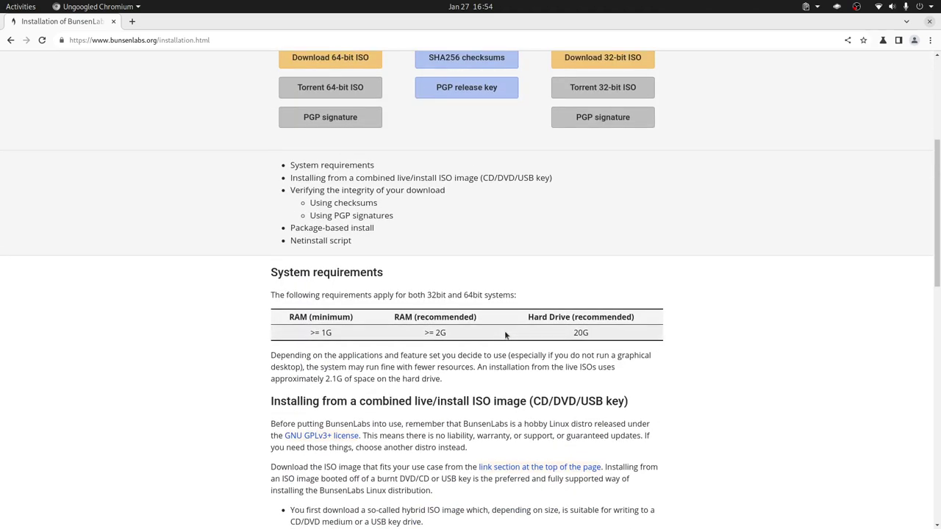
scroll(504, 335, "down", 15)
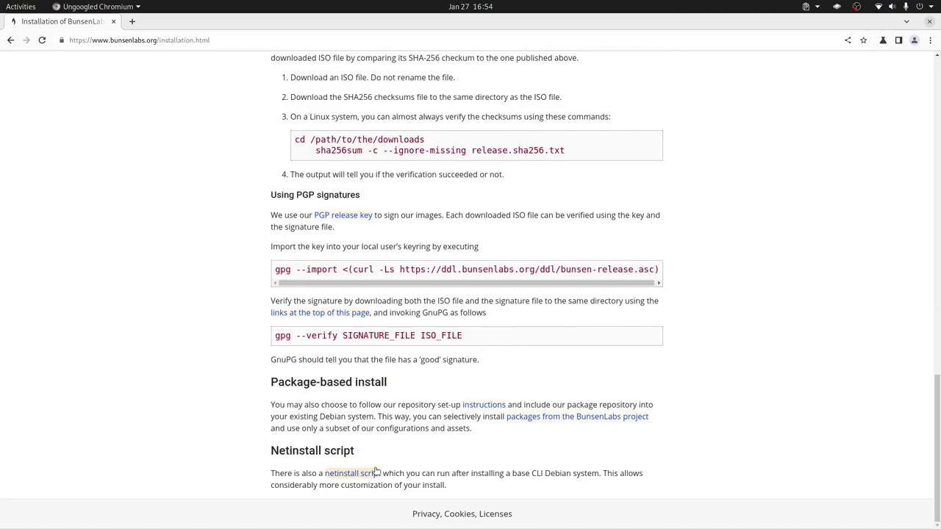
scroll(463, 439, "up", 1)
scroll(455, 426, "down", 1)
scroll(498, 316, "up", 9)
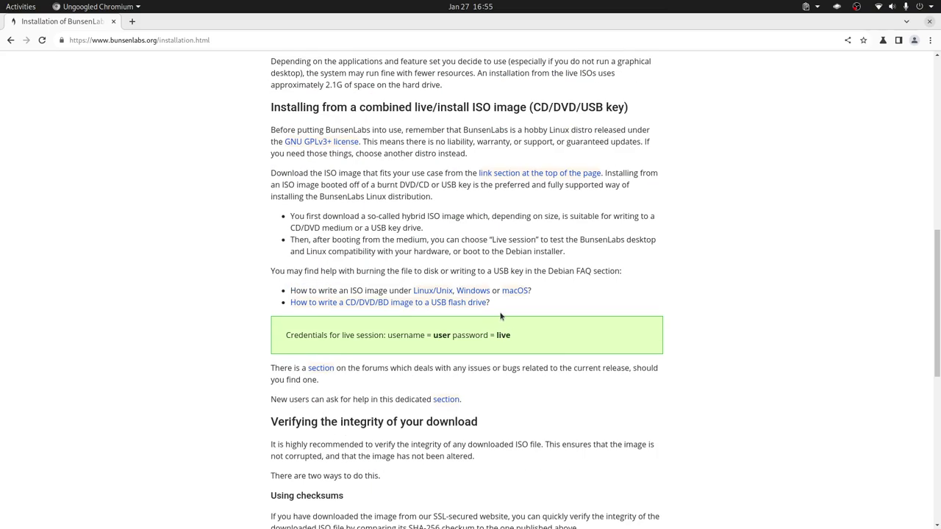
scroll(497, 316, "up", 6)
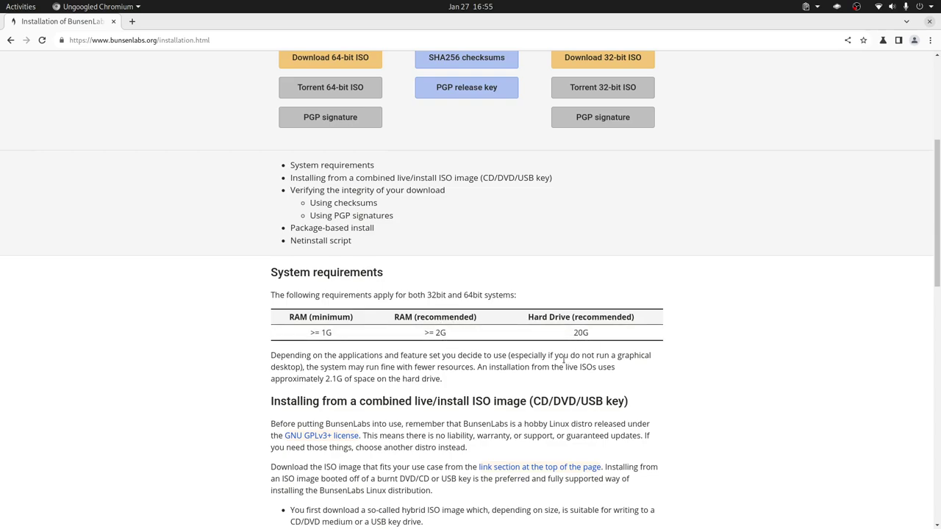
scroll(564, 356, "up", 3)
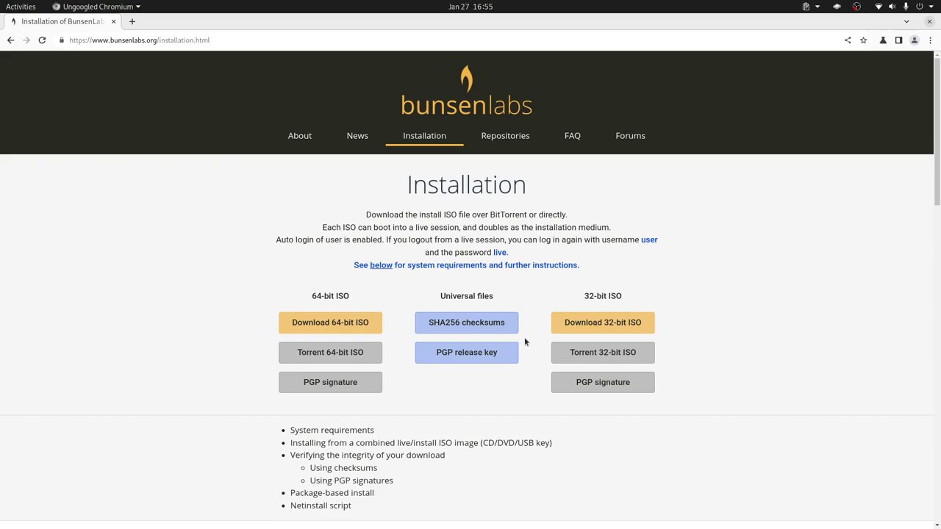
Switch to VirtualBox and begin creating a new virtual machine named Bunsenlabs.
key("alt+Tab")
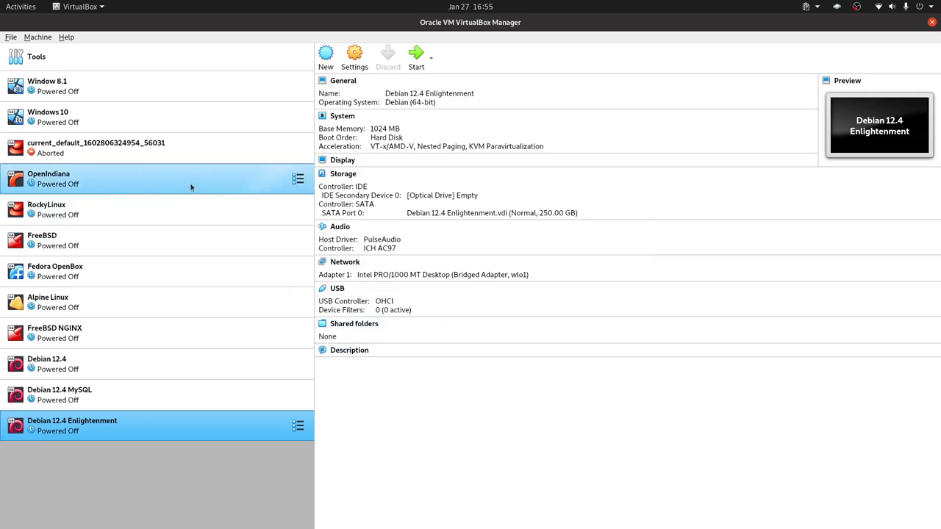
left_click(37, 37)
left_click(44, 50)
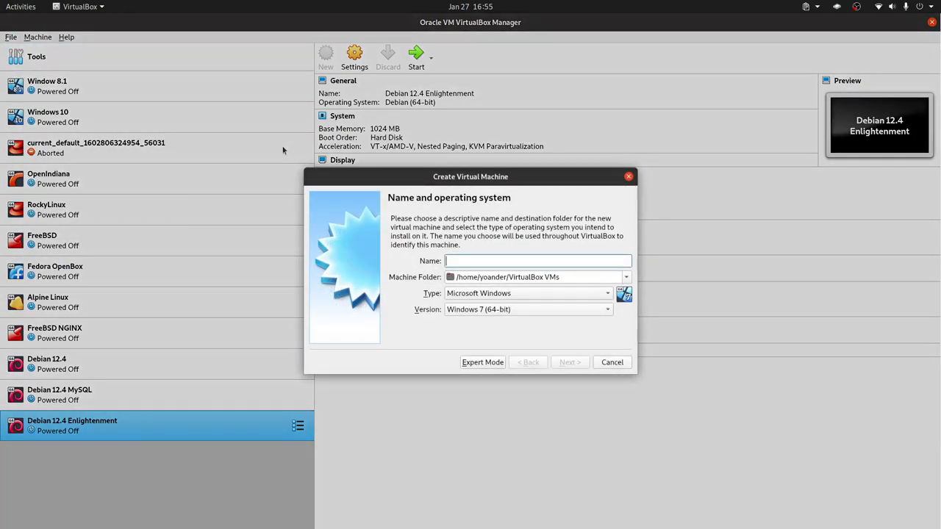
type("Bunse")
type("nlan")
type("bs")
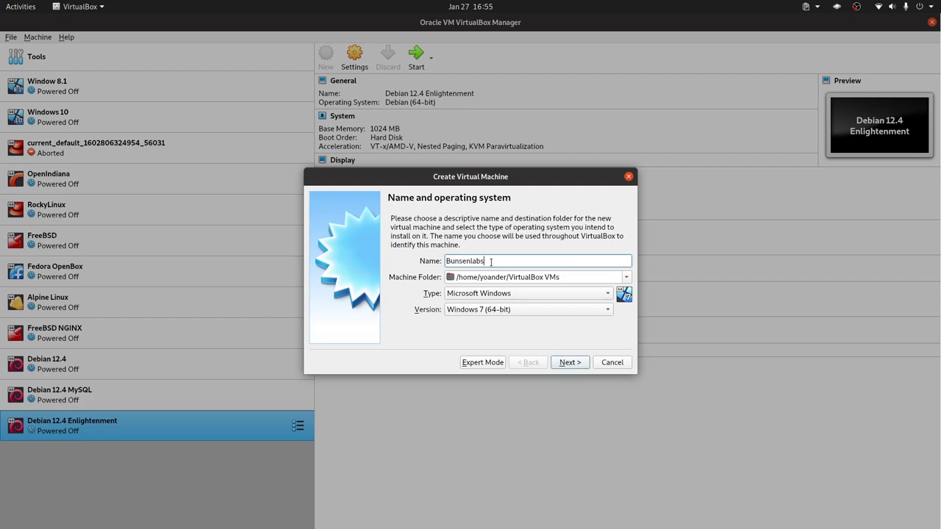
Set the new machine's operating system to Linux, Debian (64-bit), and its memory to 2048 MB.
left_click(527, 297)
left_click(494, 311)
left_click(537, 309)
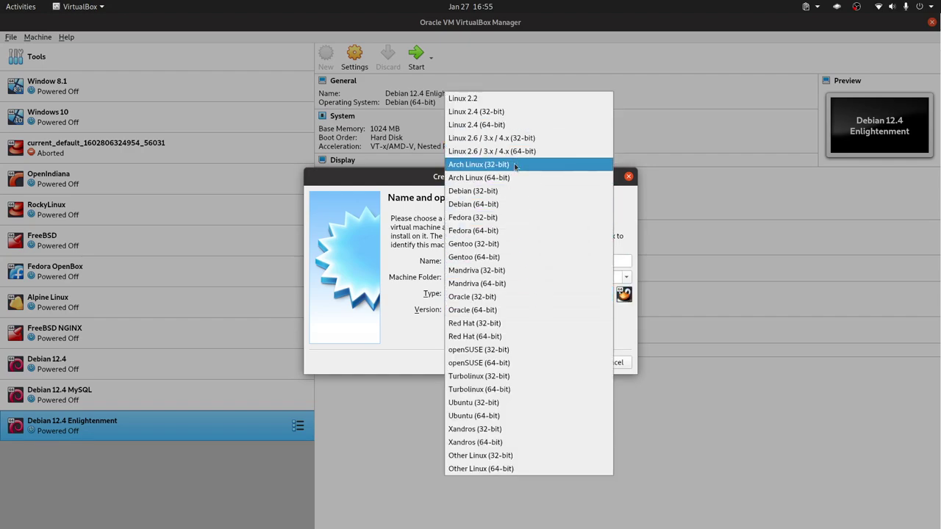
left_click(490, 204)
left_click(578, 364)
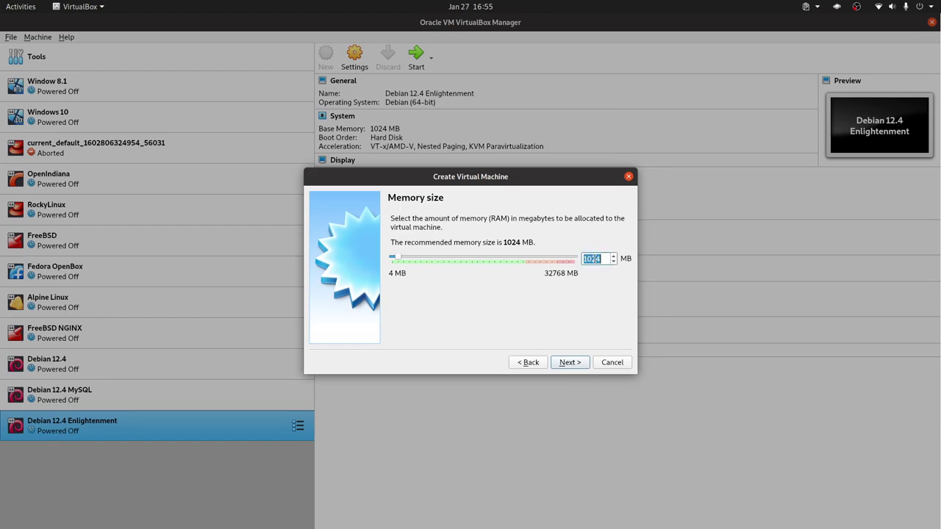
type("2048")
left_click(568, 362)
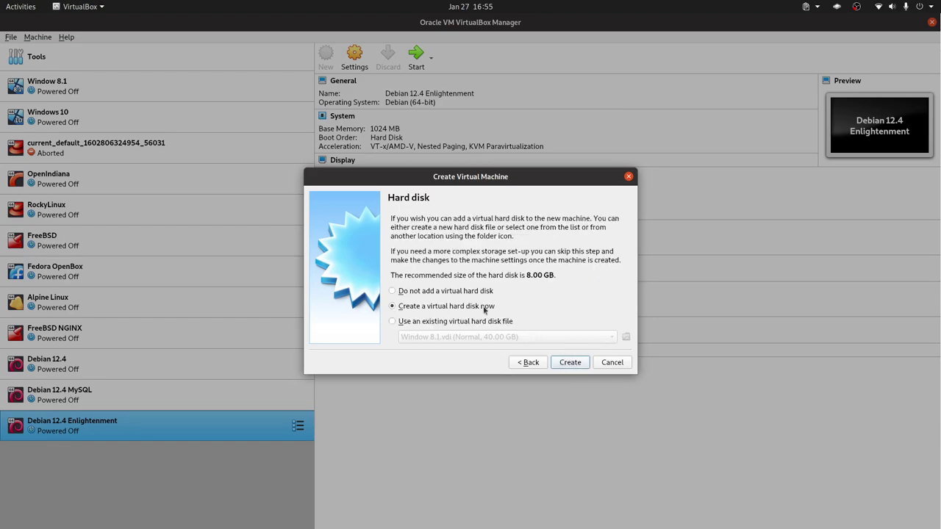
Create a dynamically allocated VDI virtual hard disk of 250.00 GB for the new machine.
left_click(570, 361)
left_click(569, 382)
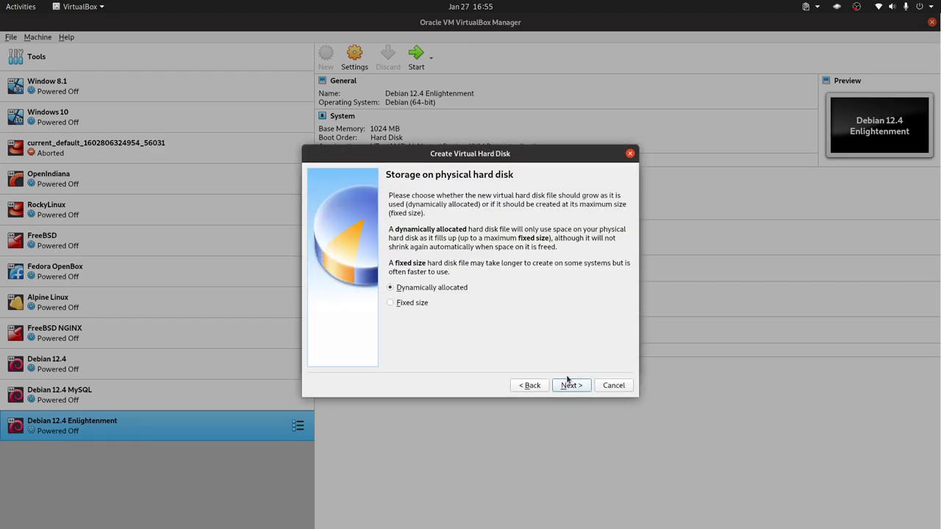
left_click(575, 384)
left_click(602, 270)
type("250.00 GB")
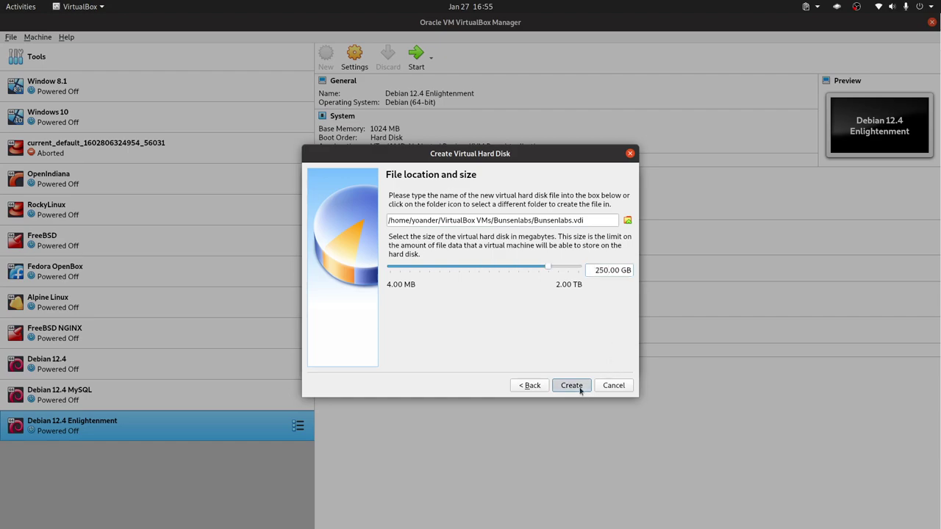
left_click(580, 390)
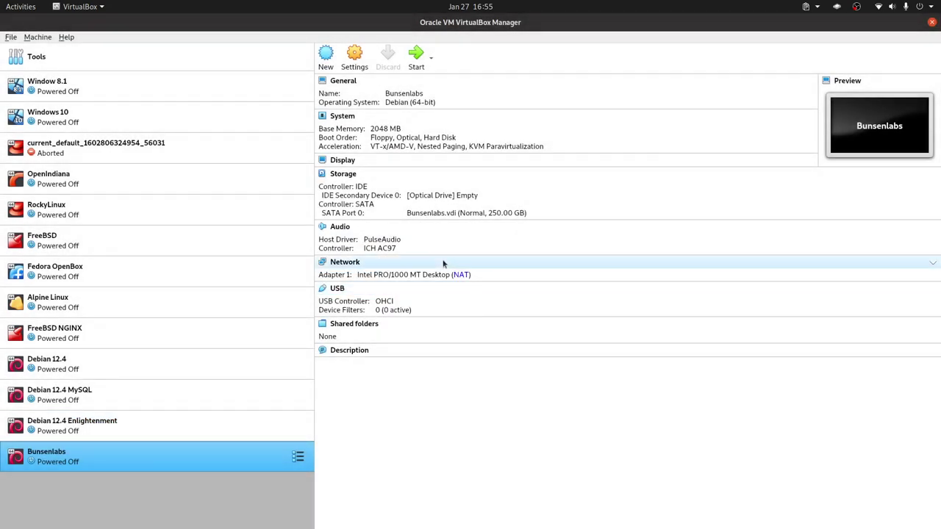
right_click(239, 466)
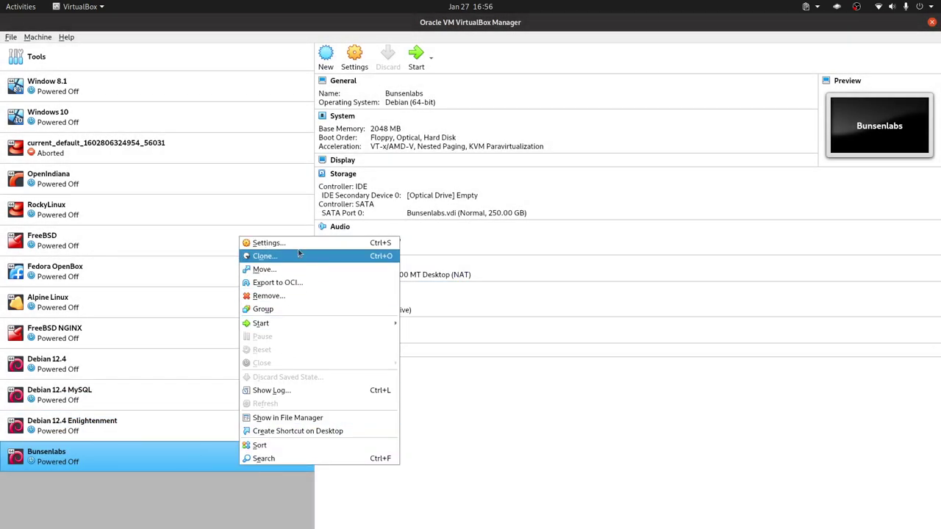
key("Escape")
right_click(255, 457)
key("Escape")
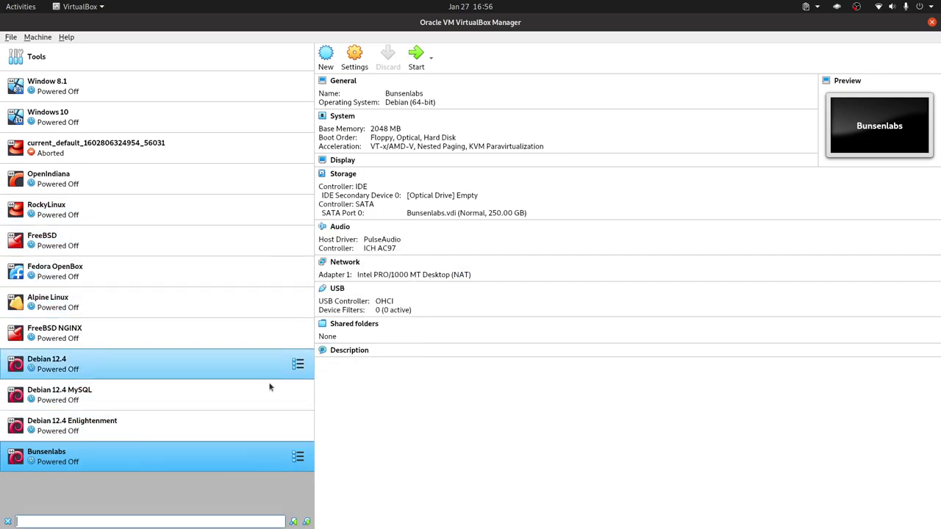
In the Bunsenlabs machine's system settings, move Hard Disk to first in the boot order and disable Floppy.
right_click(257, 459)
left_click(309, 236)
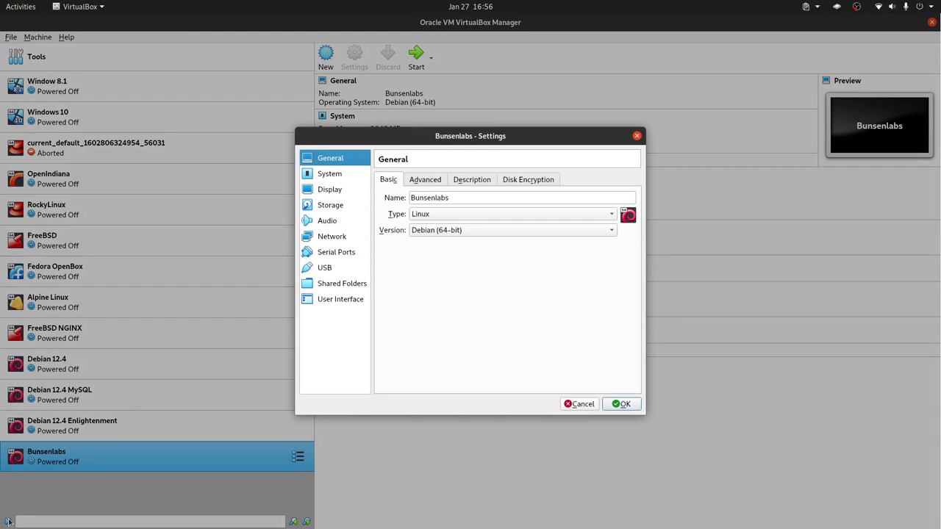
left_click(315, 174)
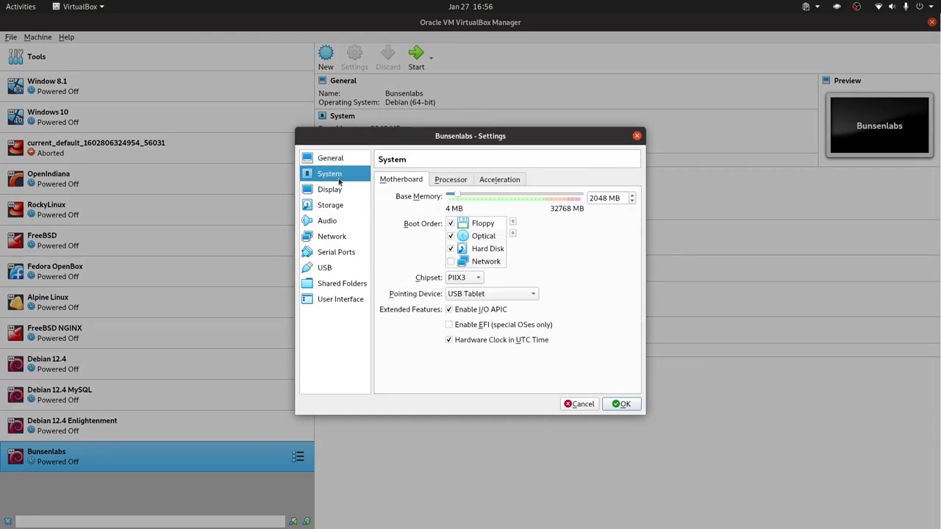
left_click(486, 250)
left_click(512, 223)
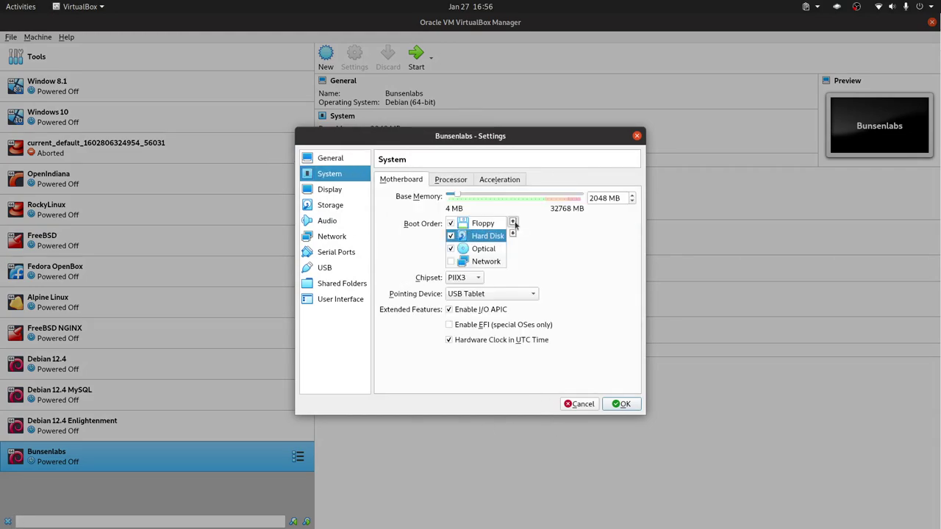
left_click(512, 223)
left_click(451, 236)
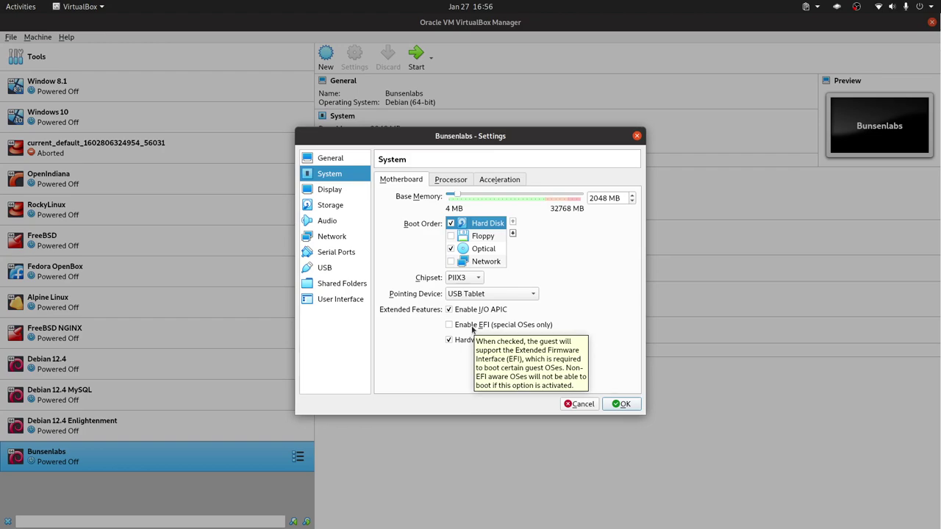
Check the processor and display settings, save the machine's configuration, and dismiss the machine search.
left_click(449, 181)
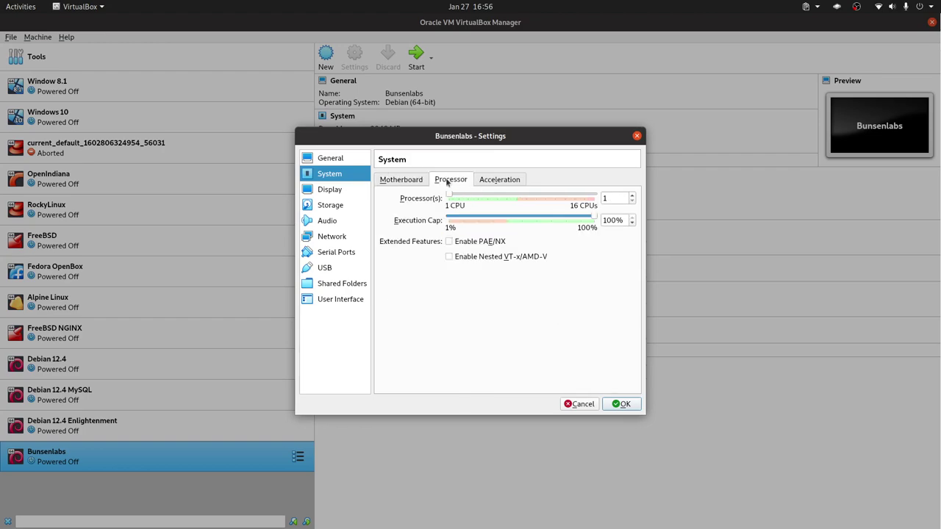
left_click(339, 193)
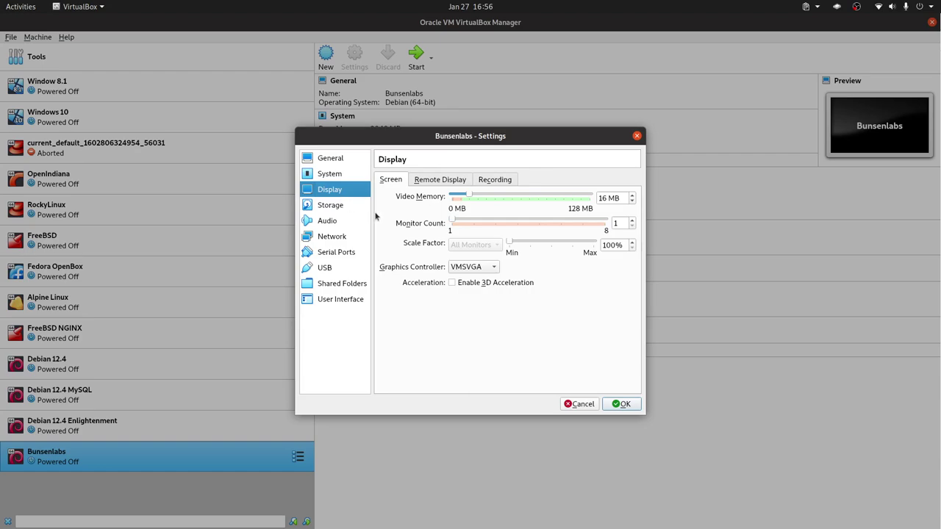
left_click(623, 406)
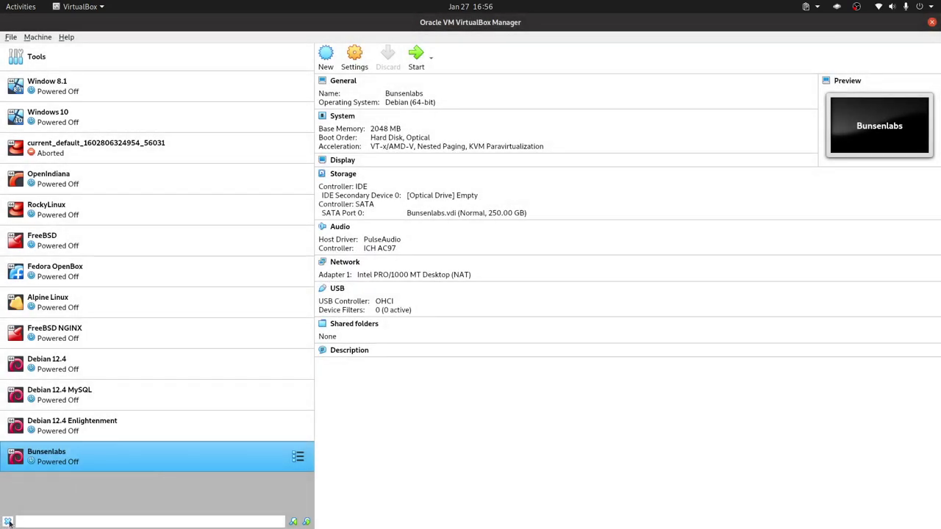
left_click(7, 521)
Start the Bunsenlabs virtual machine with boron-1-240123-amd64.hybrid.iso as the start-up disk.
double_click(241, 460)
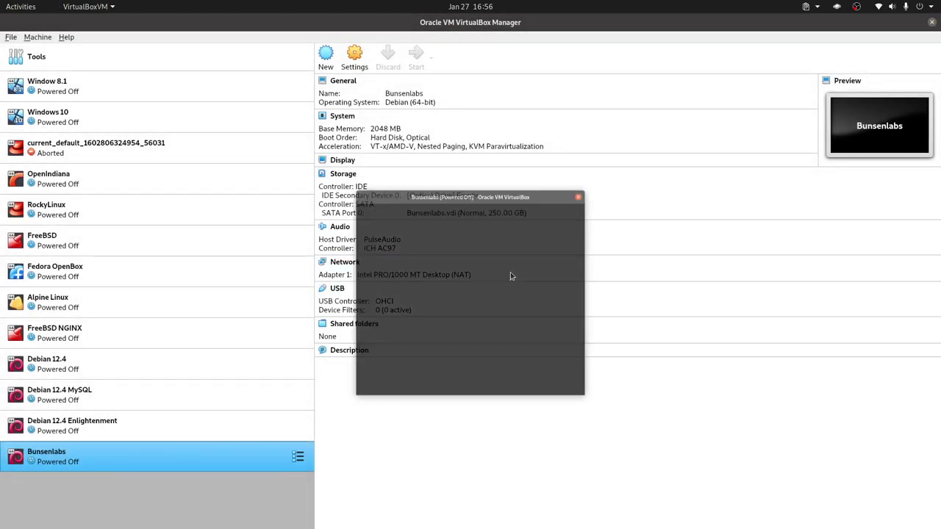
left_click(576, 296)
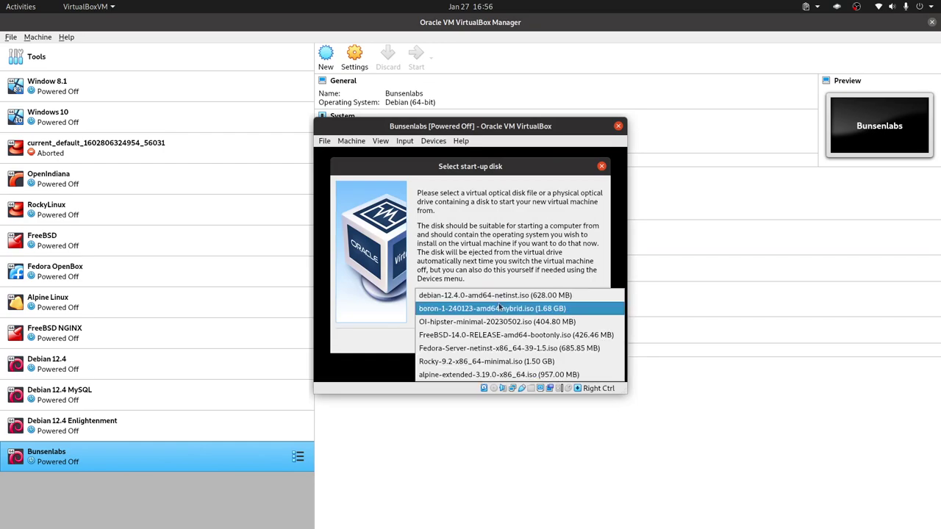
left_click(471, 313)
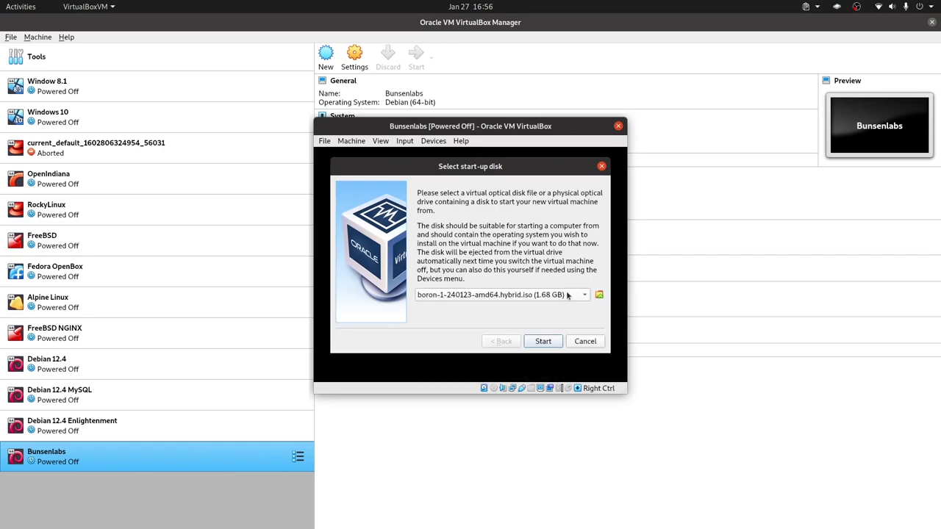
left_click(544, 346)
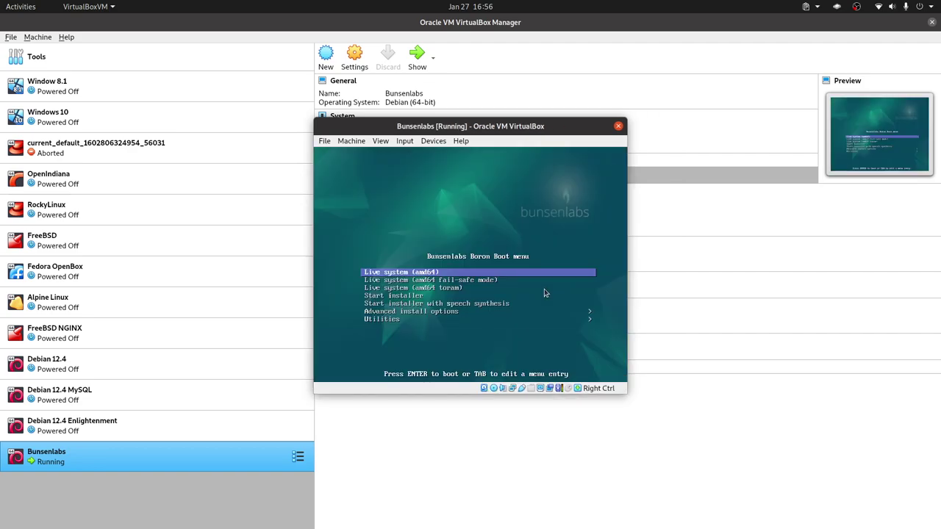
Launch the Start installer entry from the Bunsenlabs Boron boot menu.
key("Down")
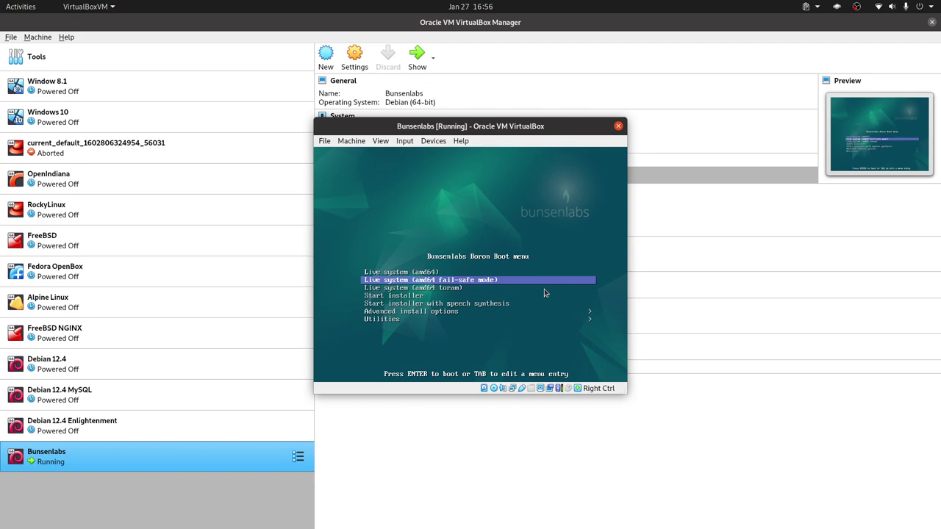
key("Up")
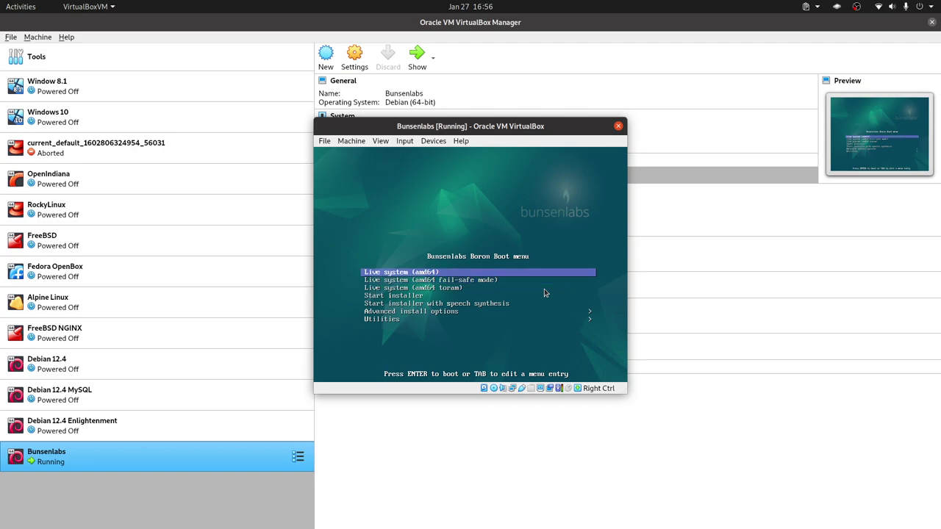
key("Down")
key("Down")
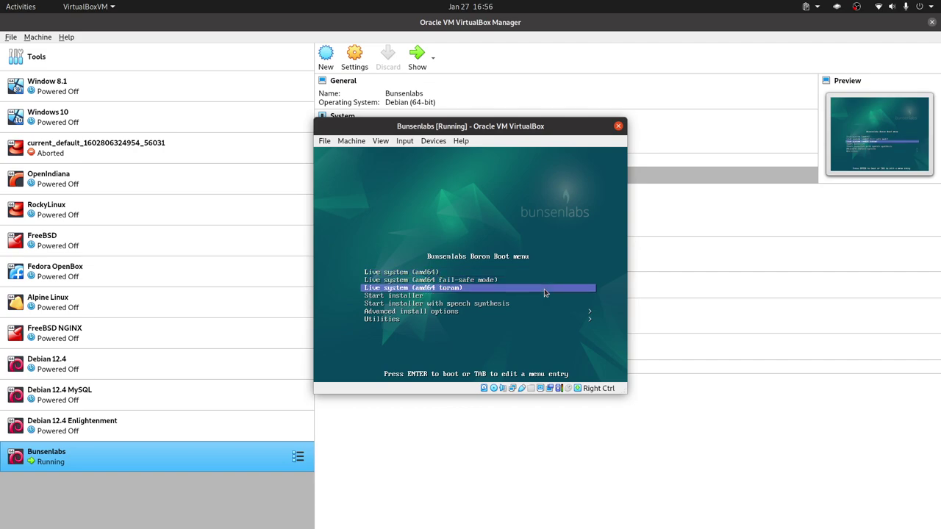
key("Down")
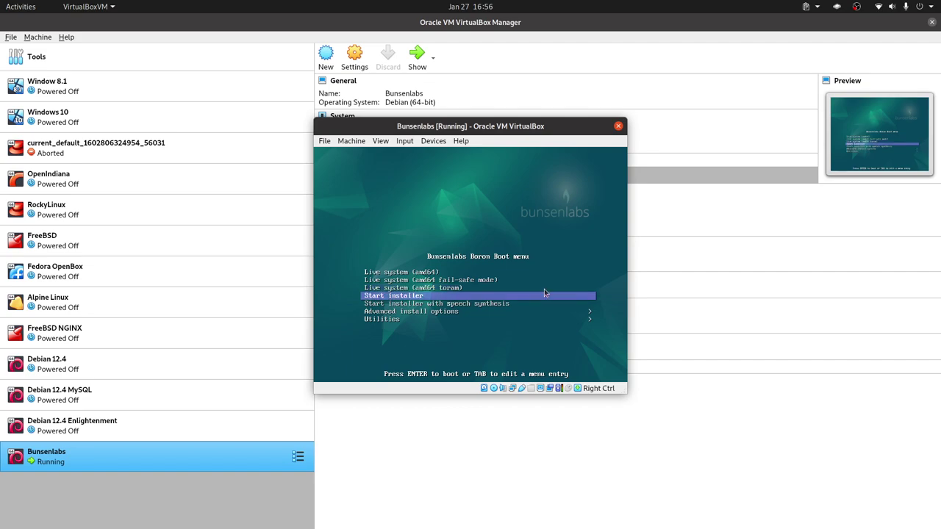
key("Return")
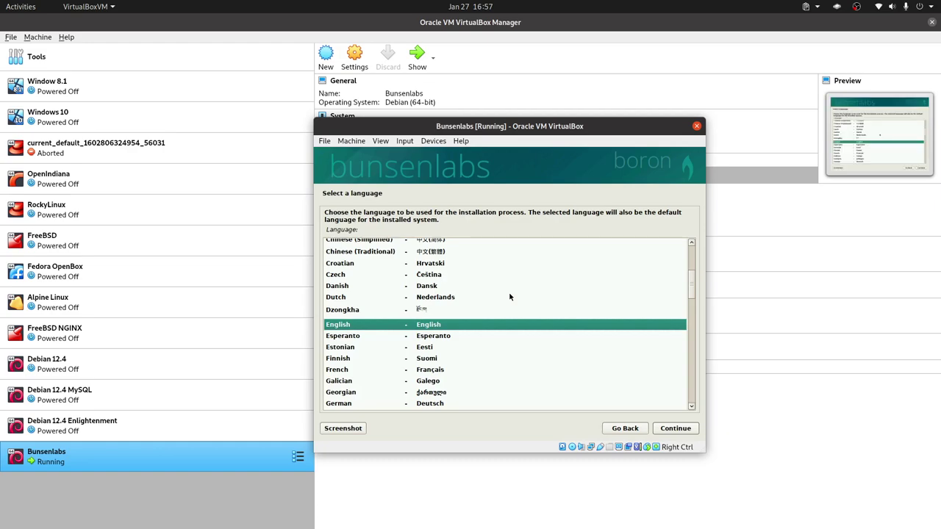
Accept English as the installer language and United States as the location, and continue to the hostname setup.
left_click(683, 432)
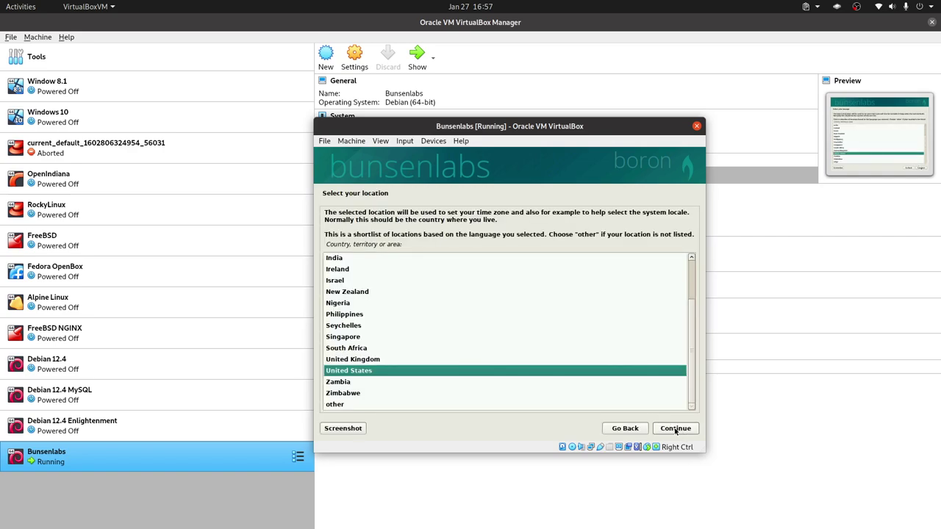
left_click(675, 431)
left_click(673, 430)
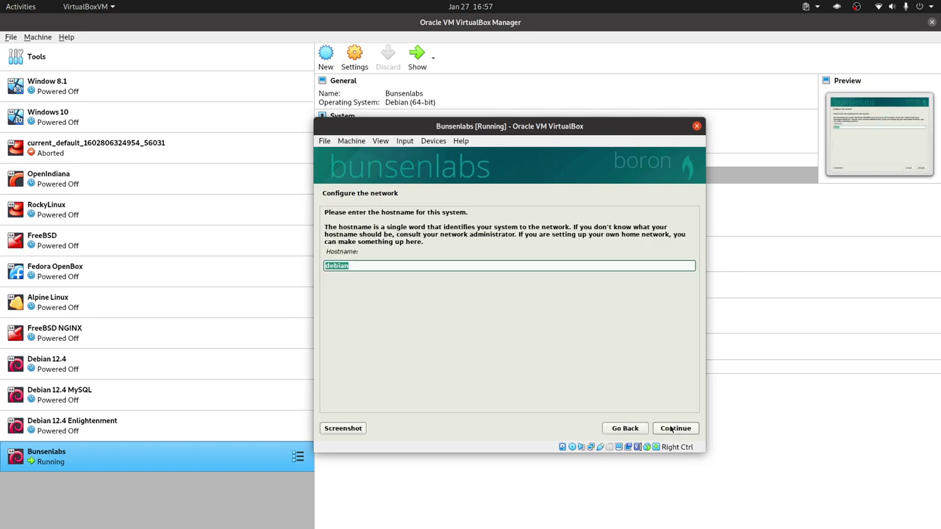
Keep the hostname debian with no domain name, and set the new user's full name to LibreByte with username librebyte.
left_click(672, 428)
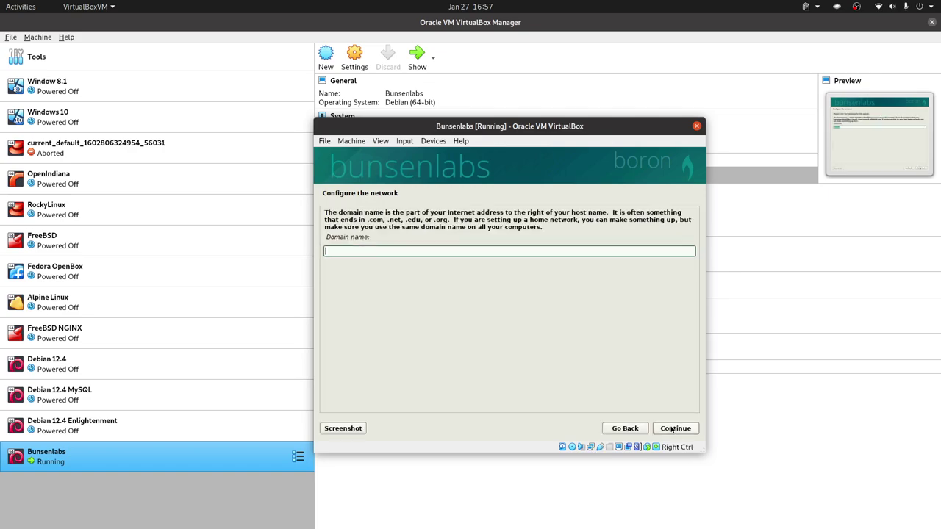
left_click(672, 428)
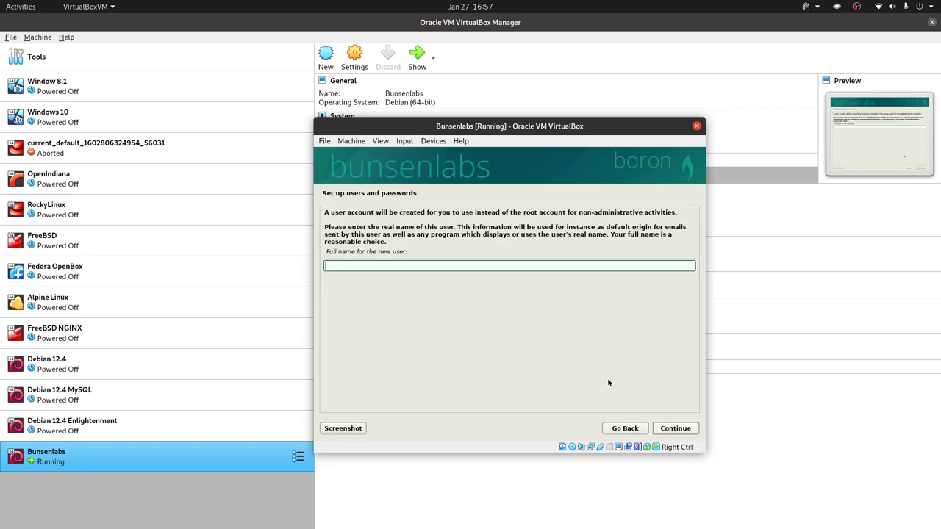
type("LibreByte")
left_click(674, 432)
left_click(675, 432)
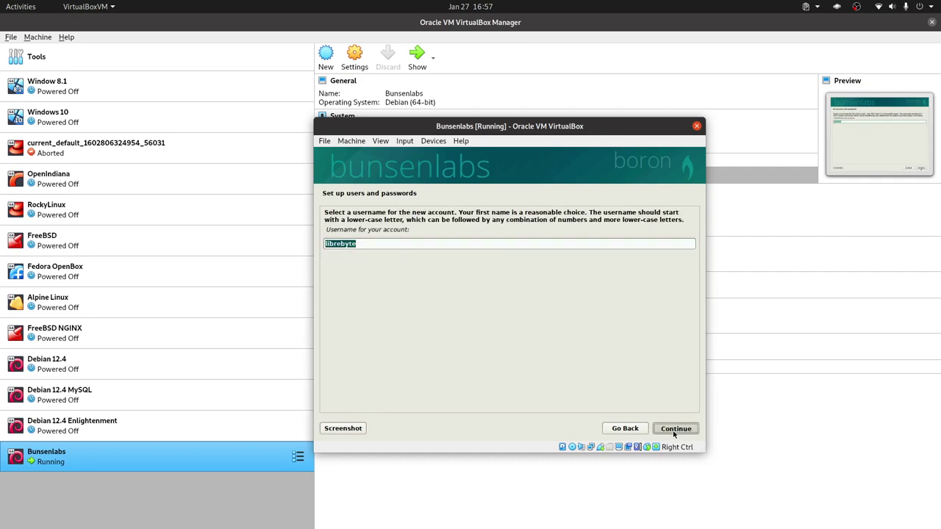
Enter and verify the password for the new user account, and continue to the clock setup.
type("••")
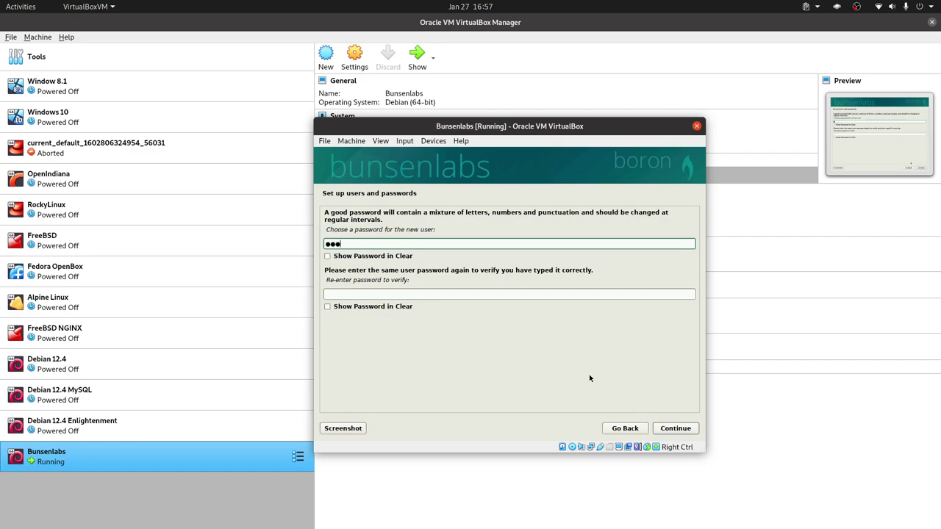
left_click(393, 294)
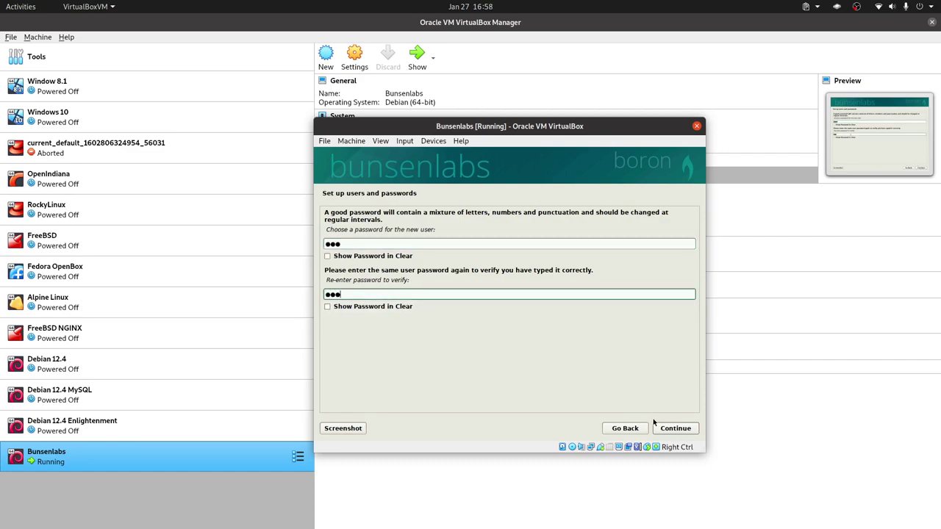
left_click(676, 429)
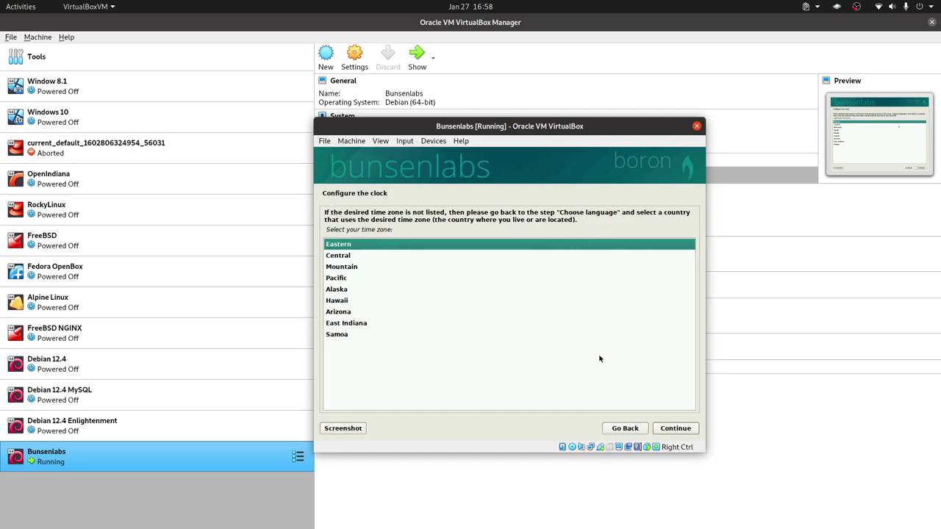
Accept the Eastern time zone and choose manual disk partitioning.
left_click(686, 430)
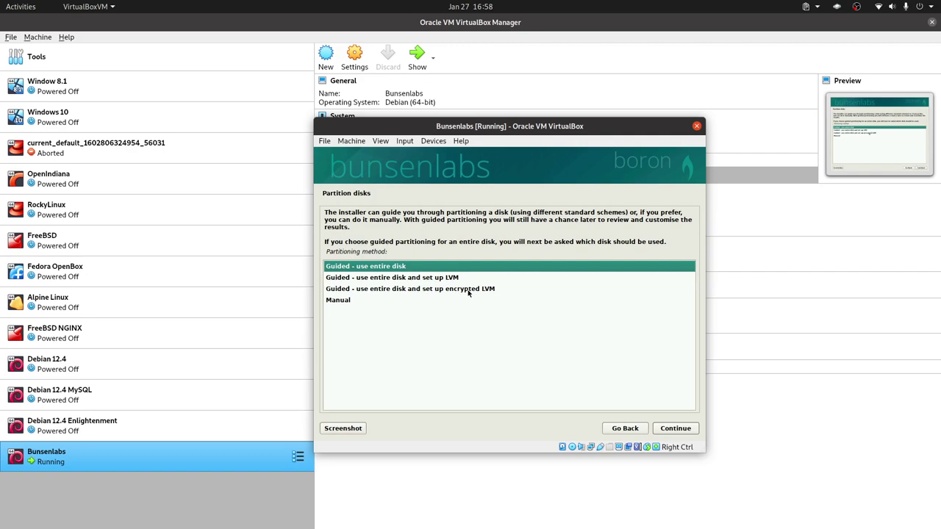
left_click(374, 304)
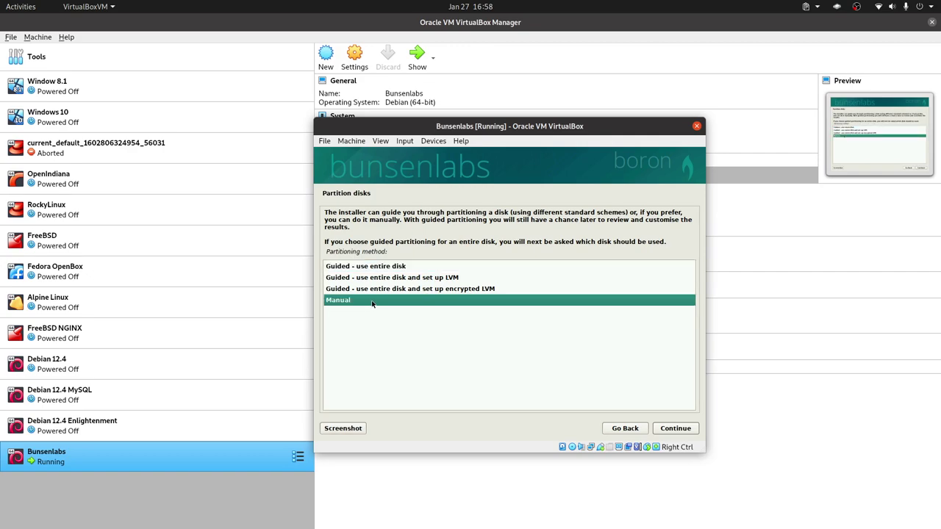
left_click(682, 430)
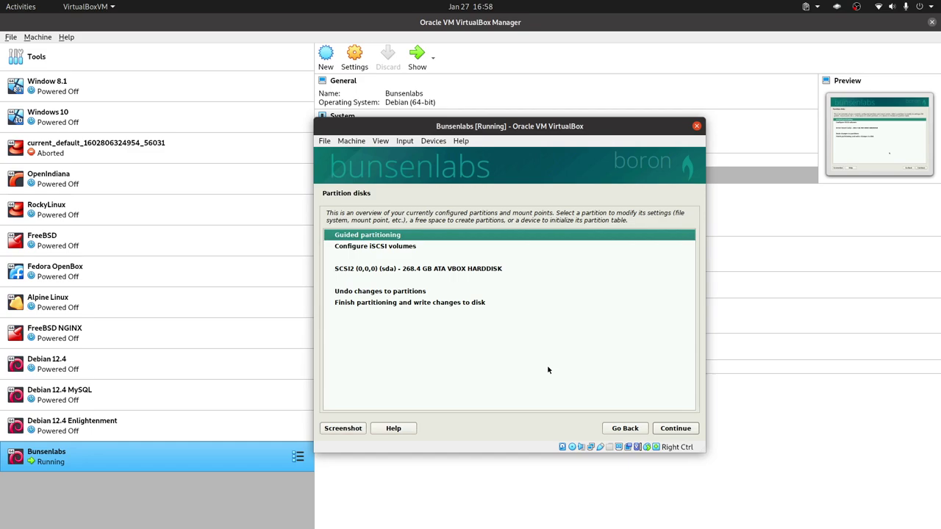
Create a new empty partition table on the SCSI2 (sda) VBOX hard disk.
left_click(476, 270)
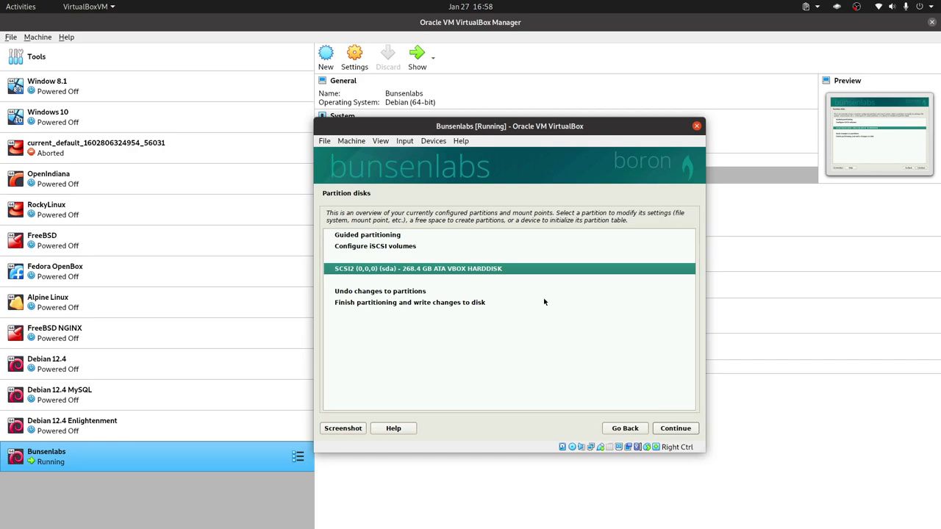
left_click(674, 428)
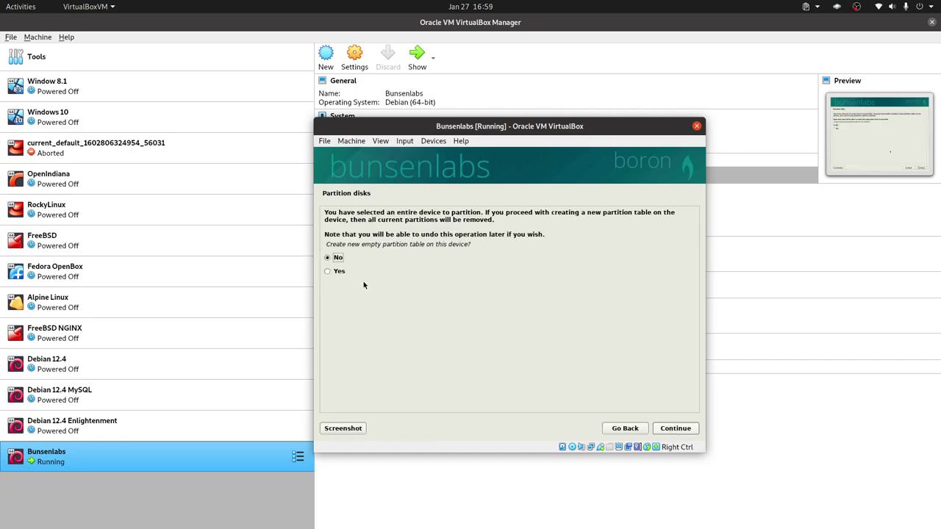
left_click(336, 271)
left_click(679, 431)
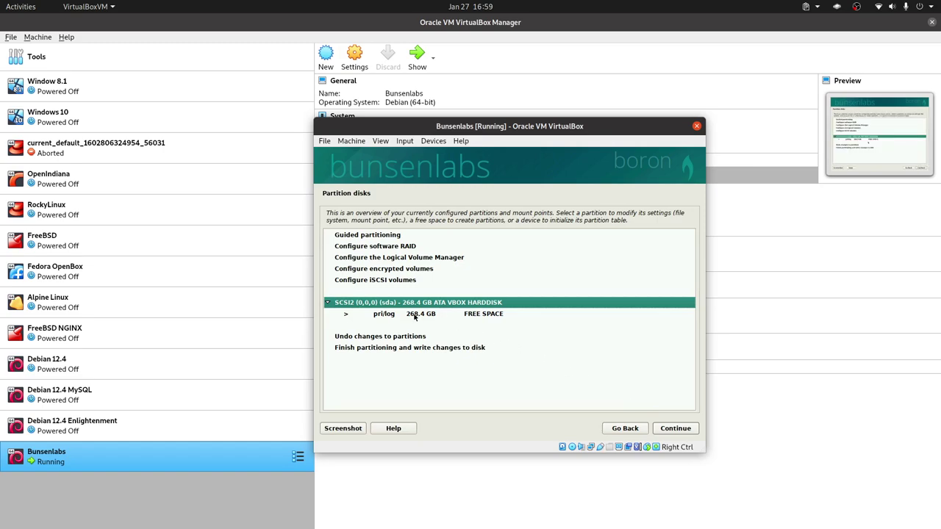
Create a 256 MiB primary partition at the beginning of the disk's free space.
left_click(413, 314)
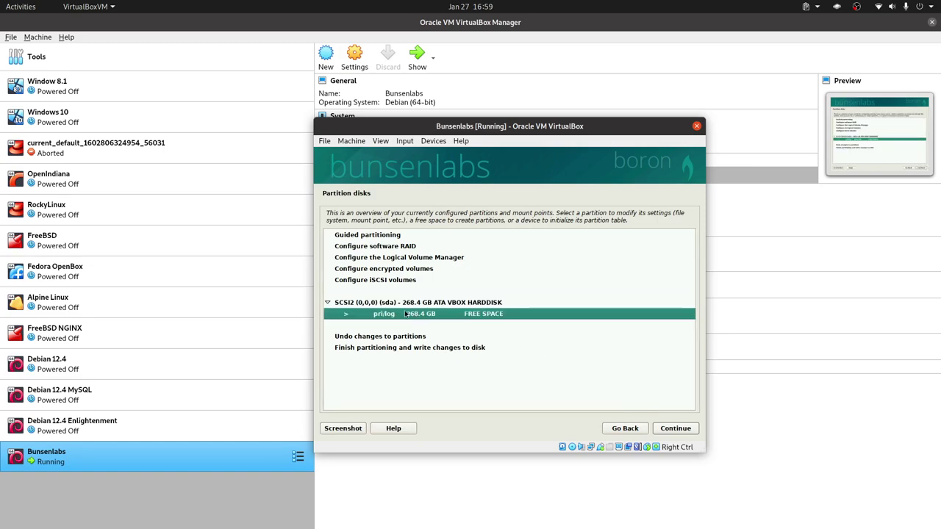
left_click(671, 430)
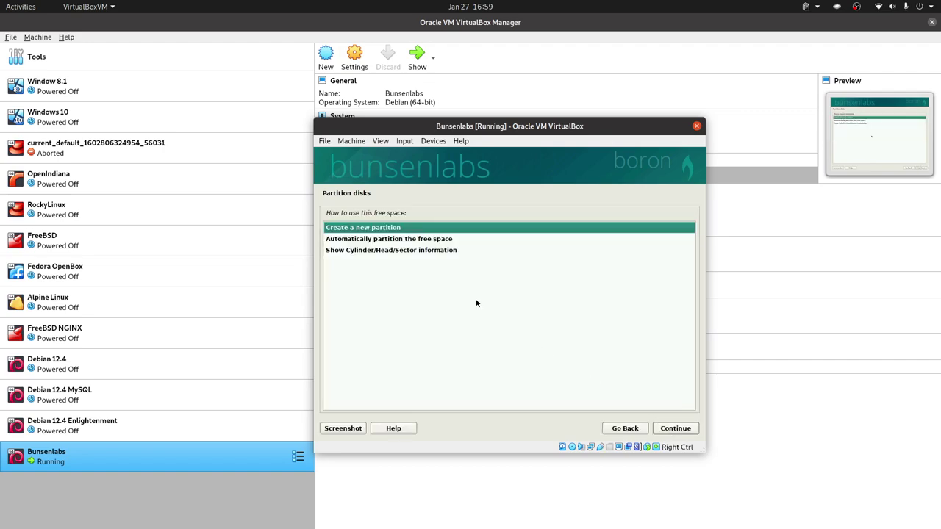
key("Return")
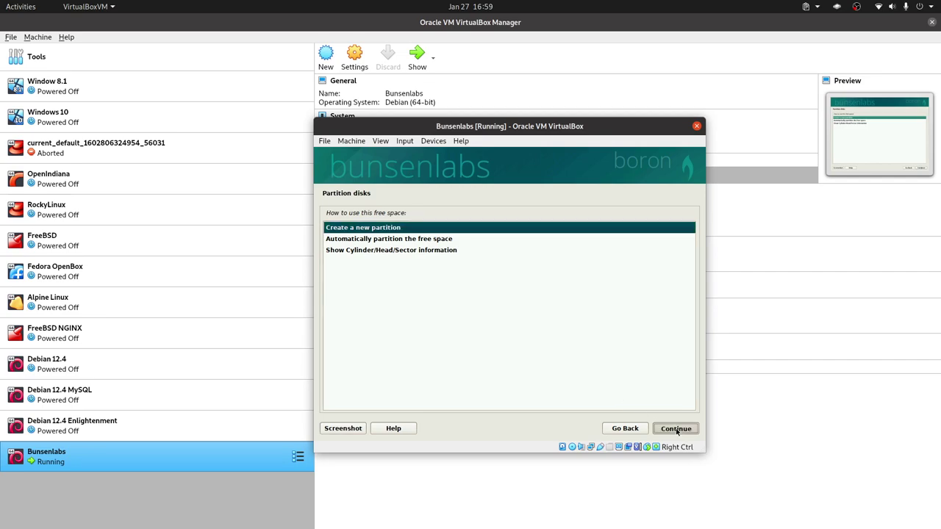
left_click_drag(345, 259, 299, 255)
type("256 GB")
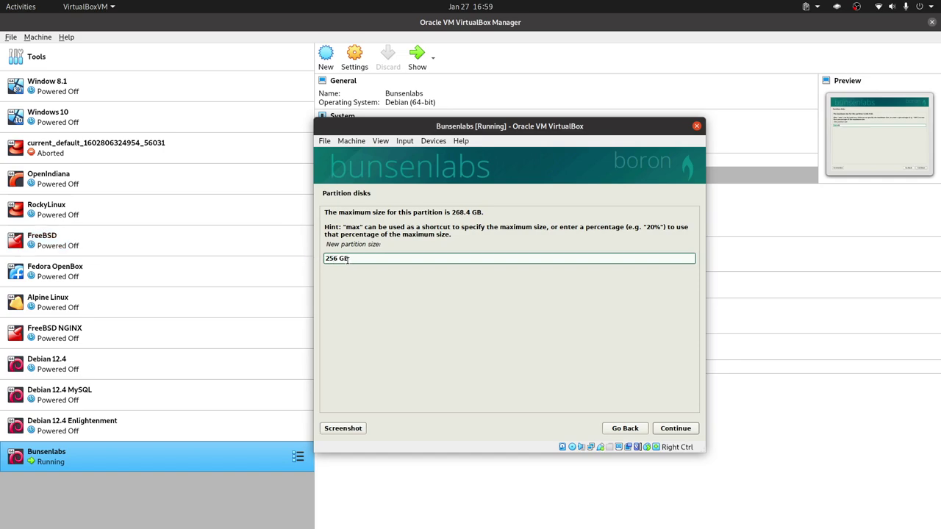
double_click(343, 258)
type("miB")
left_click(340, 258)
key("BackSpace")
type("M")
left_click(674, 428)
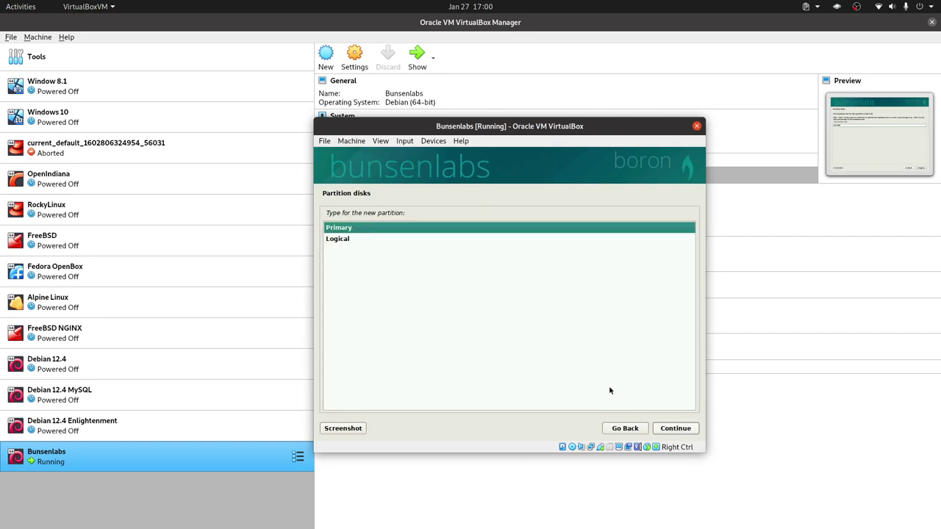
left_click(681, 429)
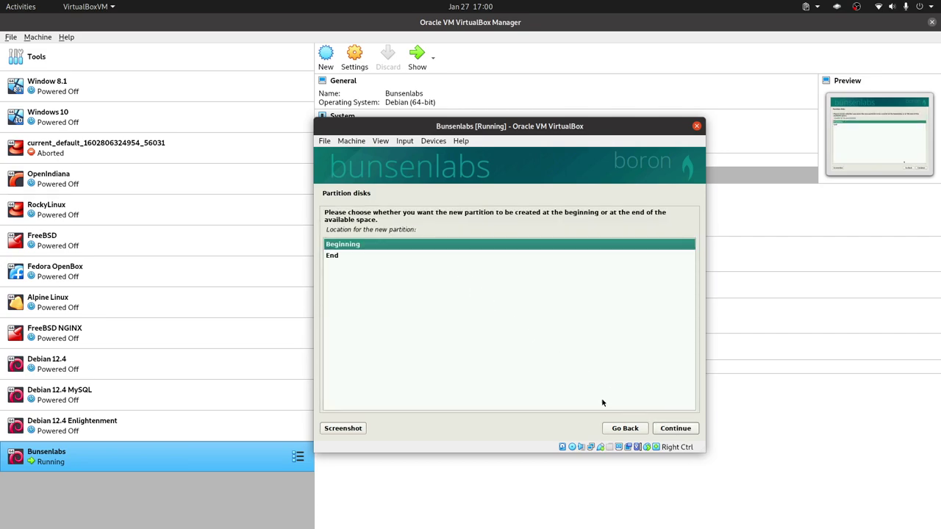
left_click(675, 428)
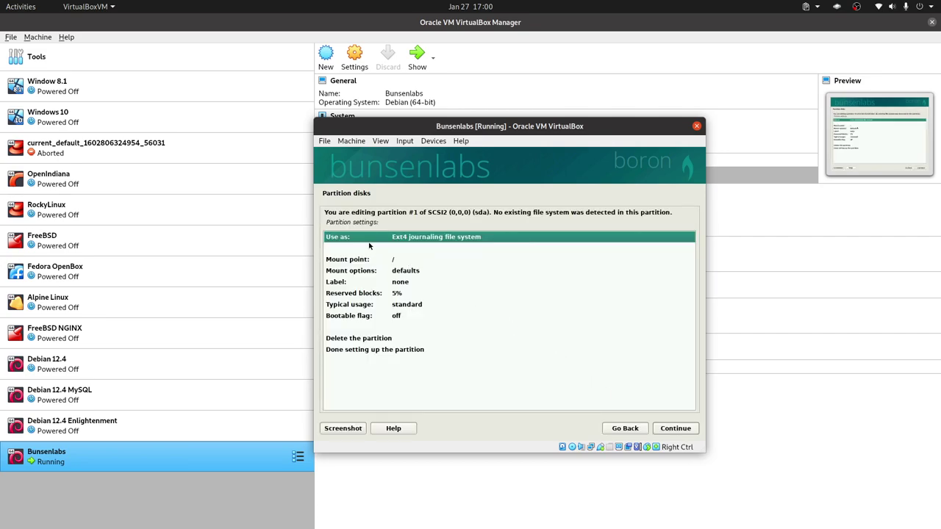
Set the new partition's mount point to /boot, turn its bootable flag on, and finish setting it up.
double_click(393, 261)
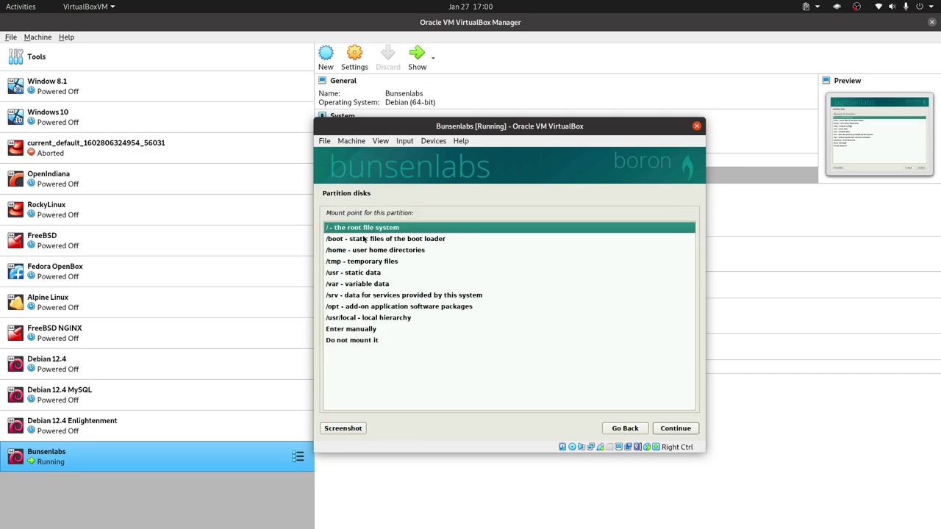
left_click(345, 239)
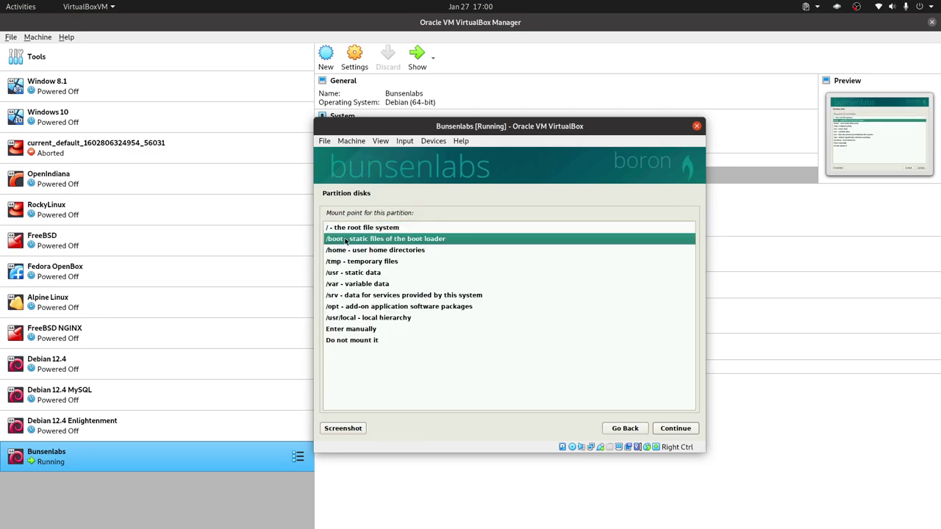
left_click(674, 428)
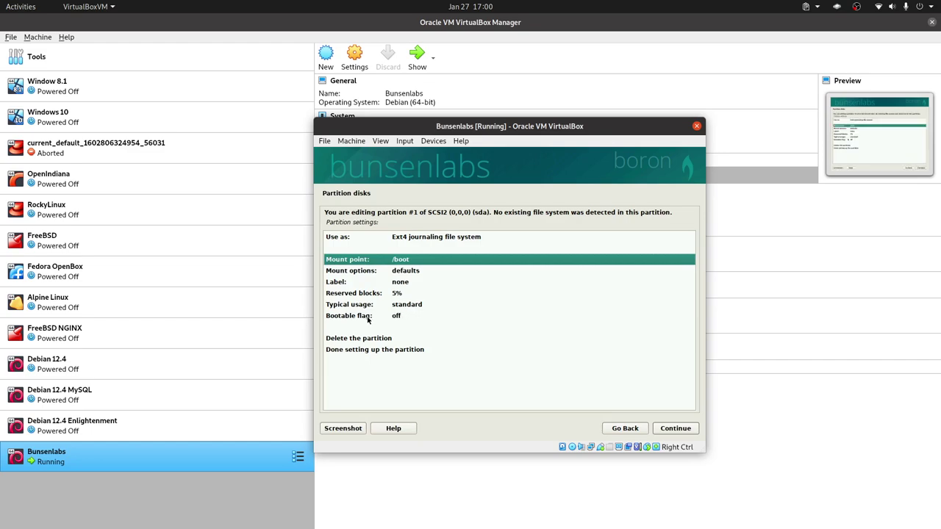
left_click(368, 319)
double_click(366, 318)
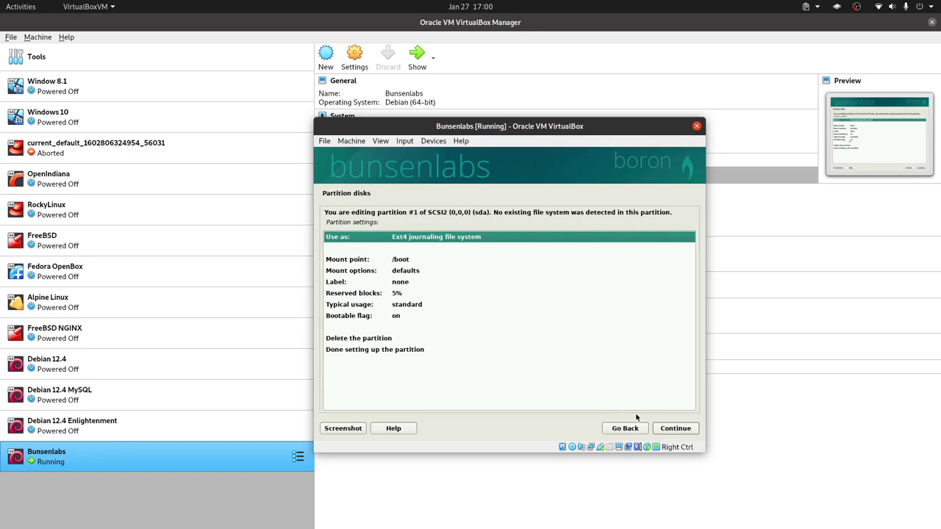
left_click(395, 354)
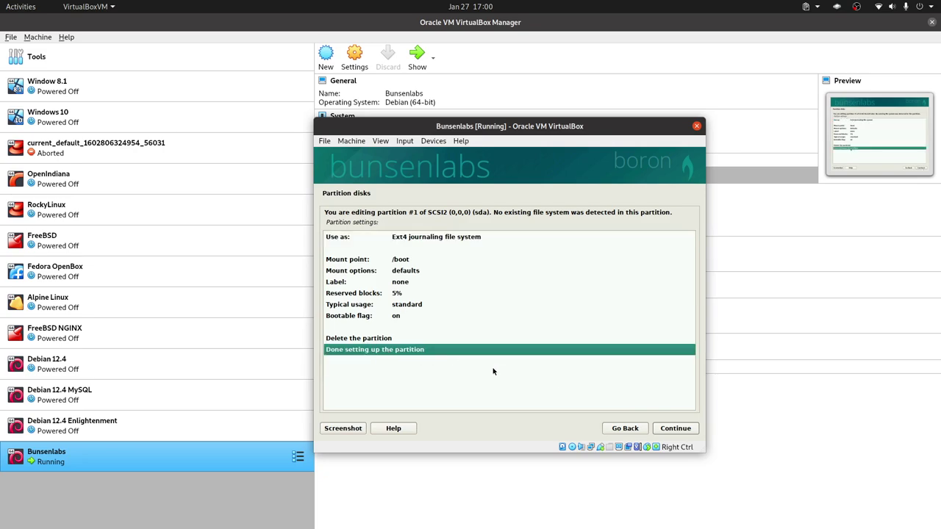
left_click(676, 427)
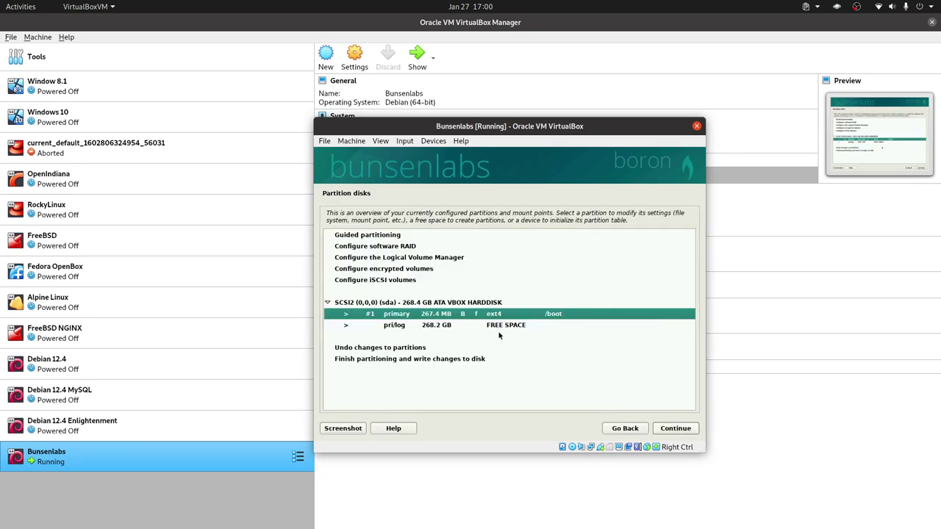
Create a 25 GB logical partition at the beginning of the remaining free space.
left_click(675, 428)
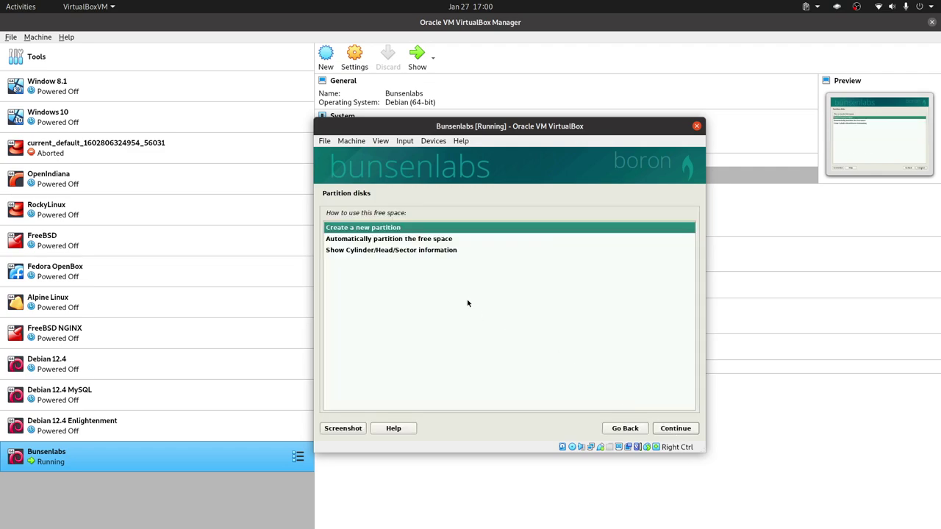
left_click(670, 428)
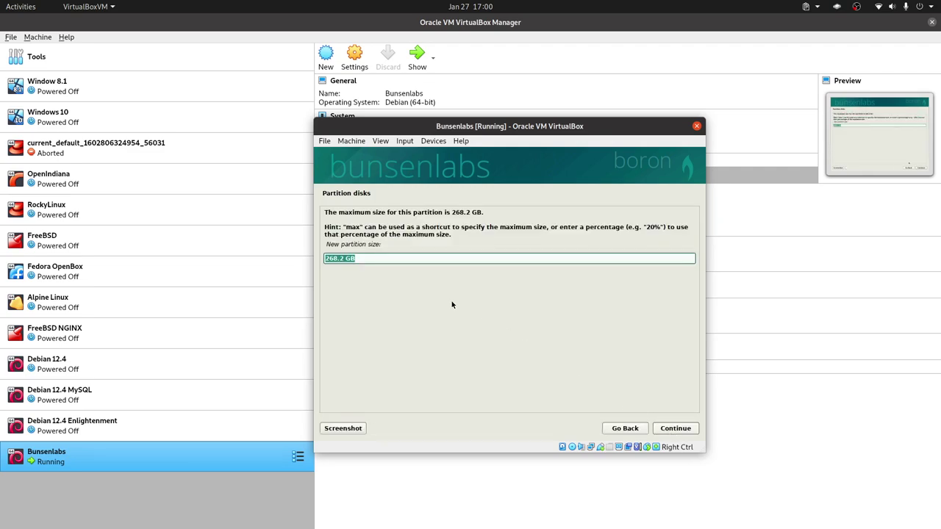
mouse_move(336, 256)
left_mouse_down()
mouse_move(327, 258)
mouse_move(348, 269)
left_mouse_up()
type("25")
left_click(671, 428)
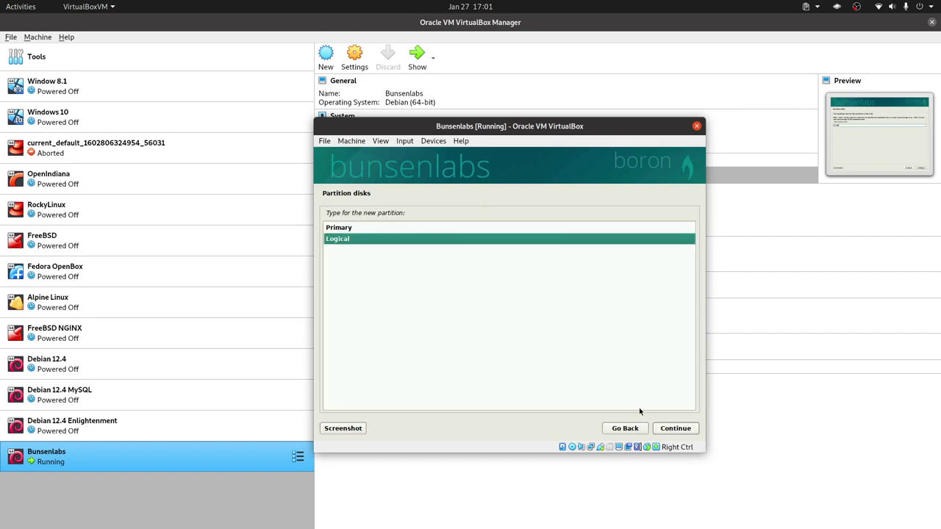
left_click(672, 429)
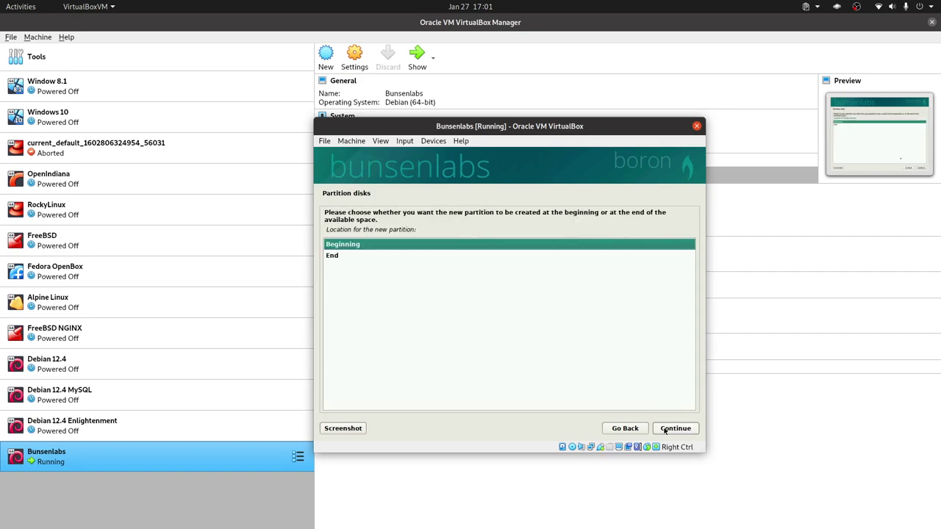
left_click(664, 429)
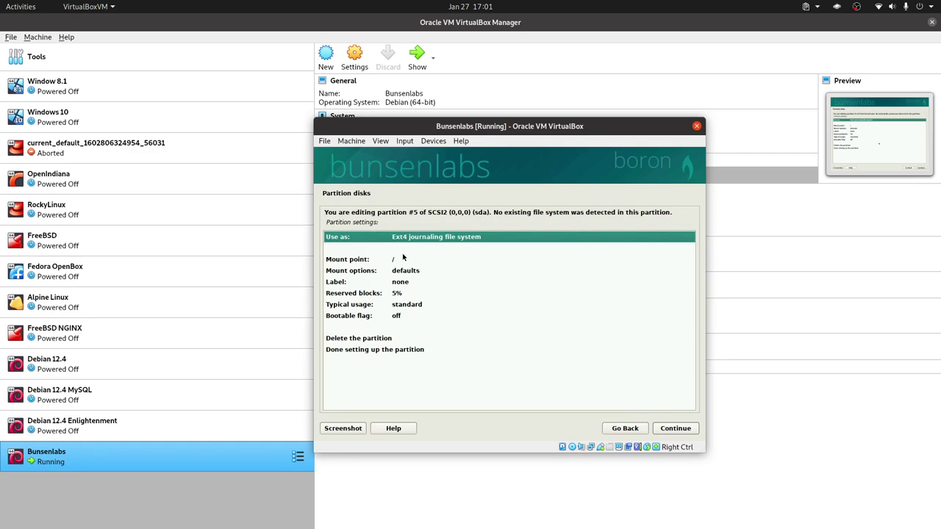
Review the file system and mount option choices for the logical root partition, keeping Ext4 and the default mount options.
double_click(387, 242)
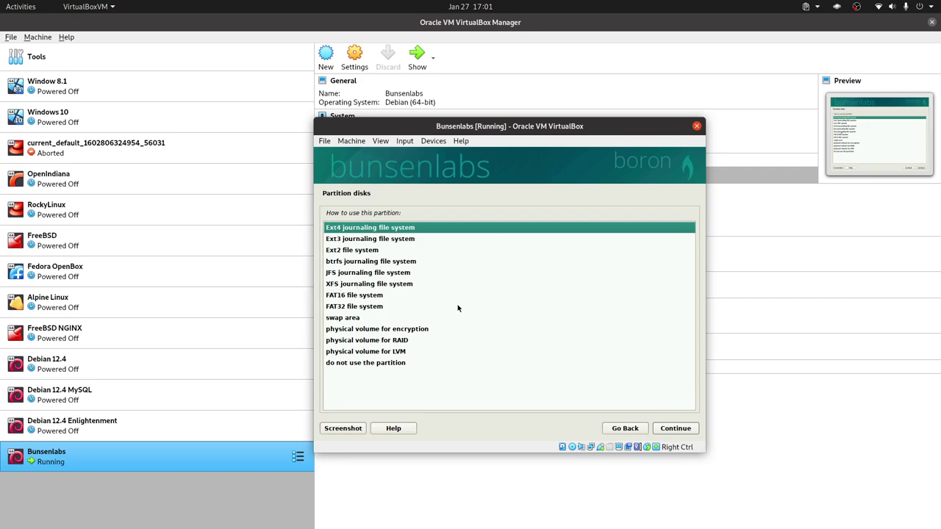
left_click(671, 429)
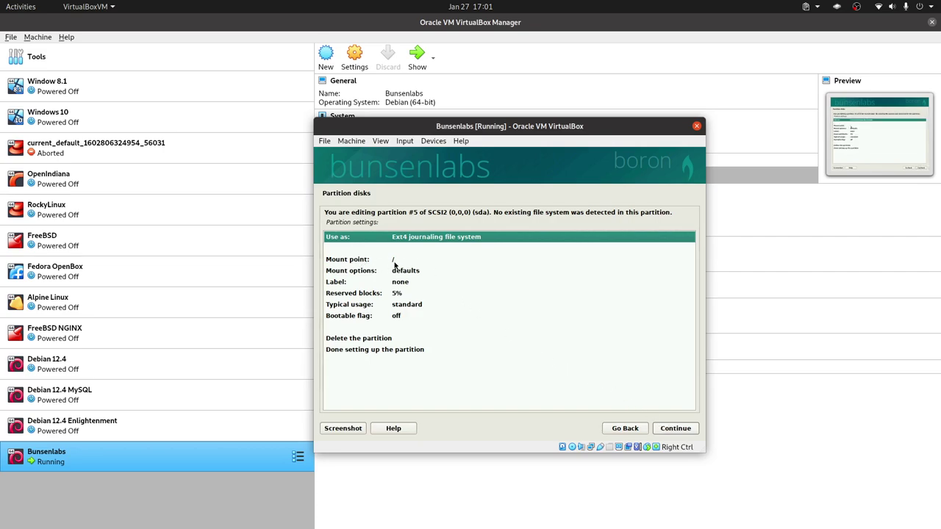
left_click(401, 276)
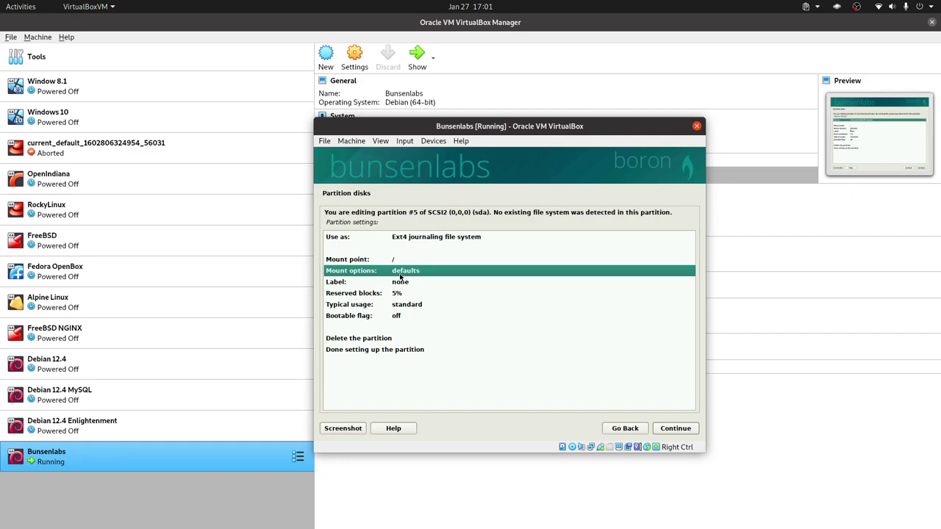
double_click(401, 273)
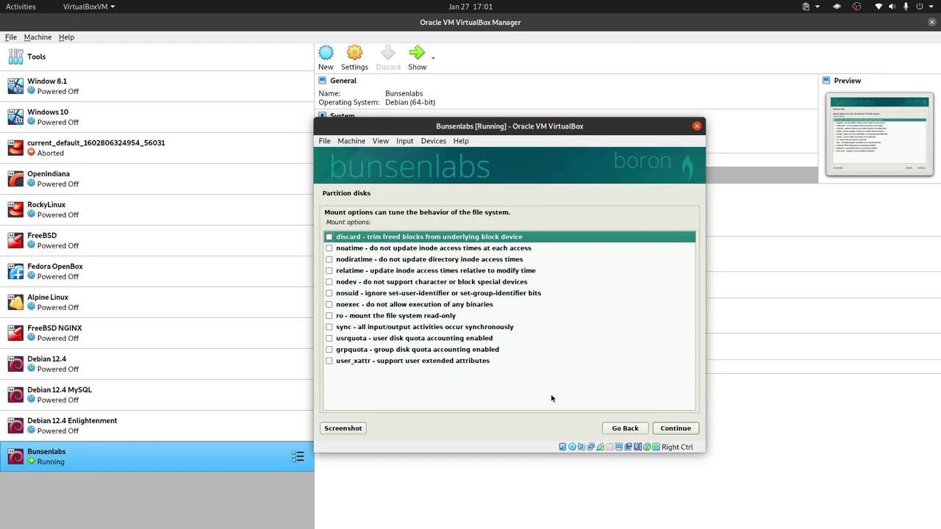
left_click(675, 429)
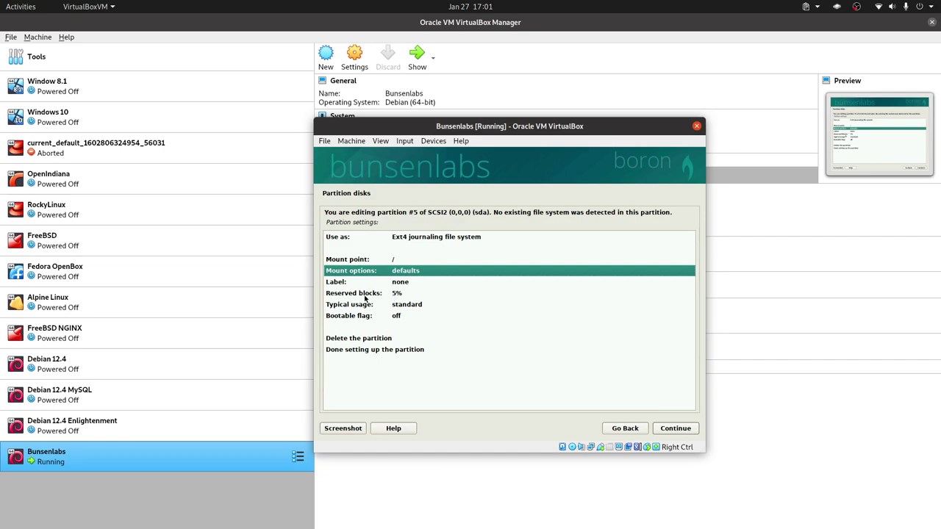
Review the typical usage choices for the logical root partition, keep standard, and finish setting up the partition.
double_click(406, 311)
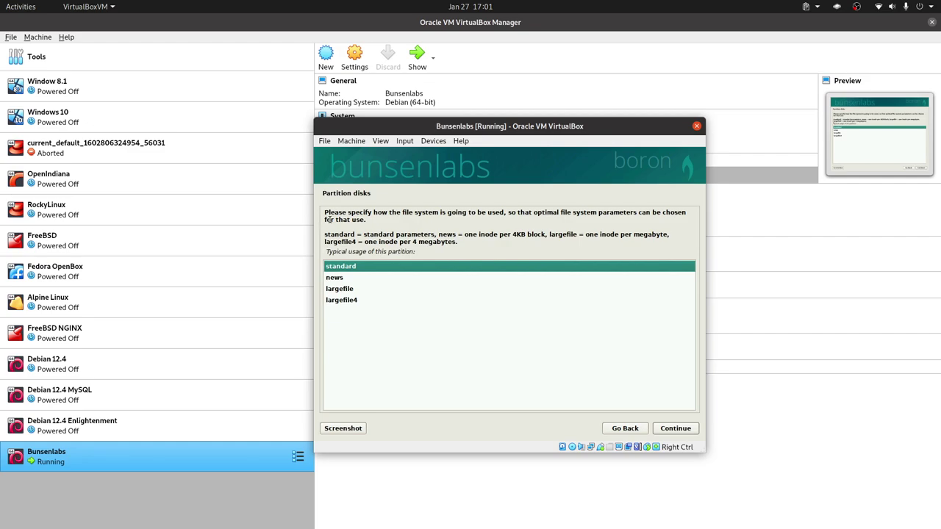
left_click(677, 432)
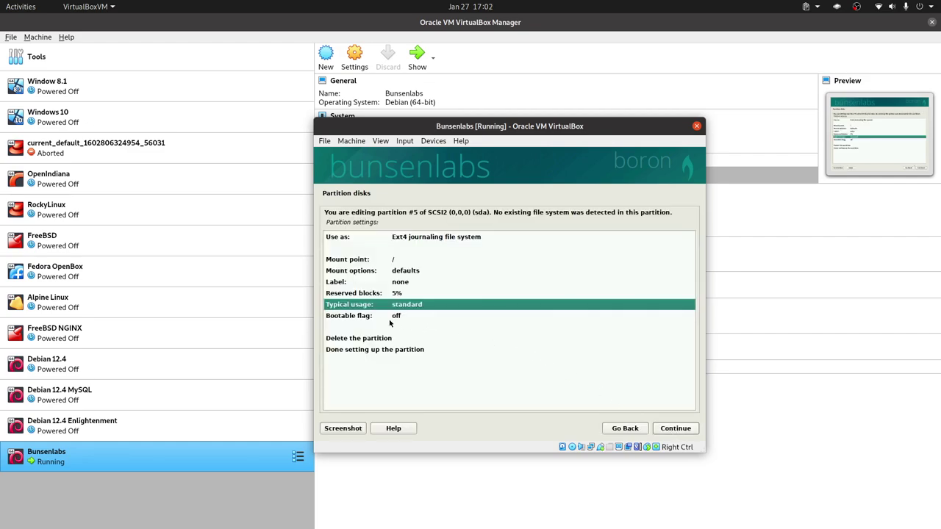
left_click(381, 351)
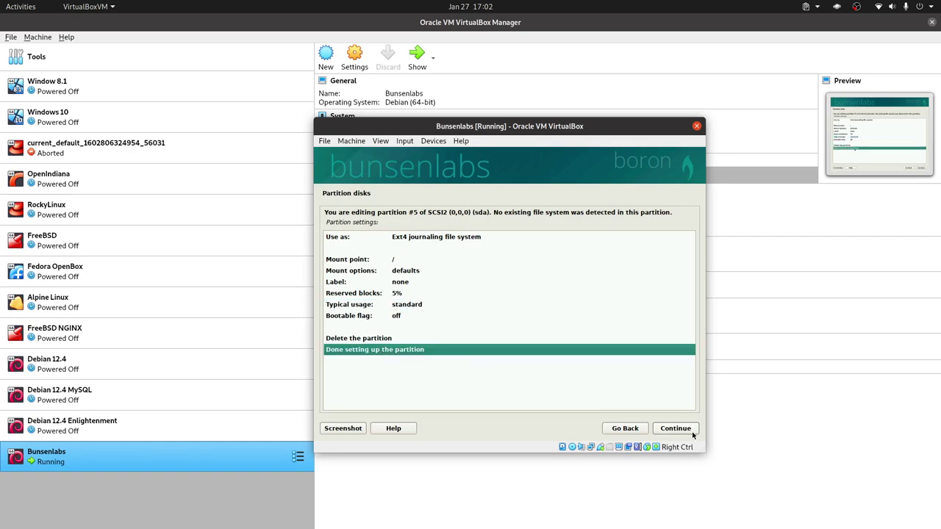
left_click(676, 431)
Create a 241.3 GB logical partition from the remaining free space and finish setting it up with mount point /home.
left_click(490, 336)
left_click(682, 429)
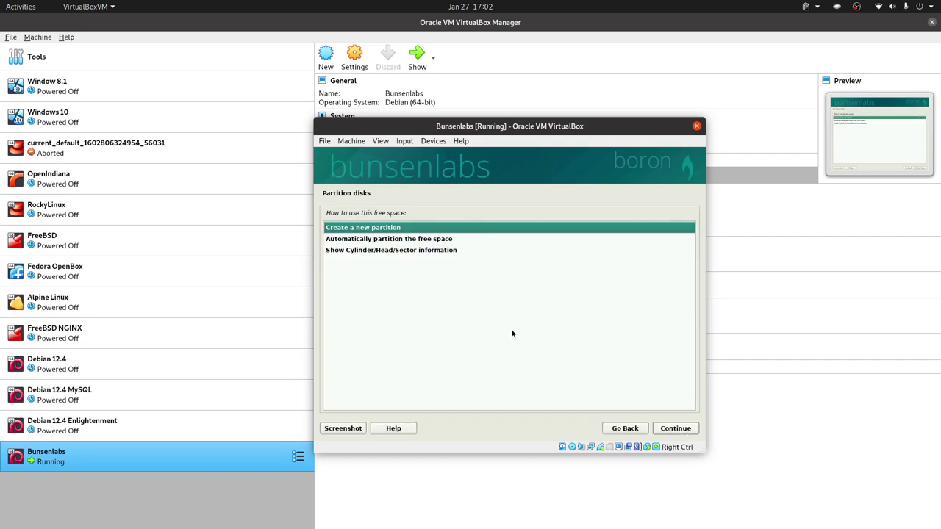
left_click(675, 434)
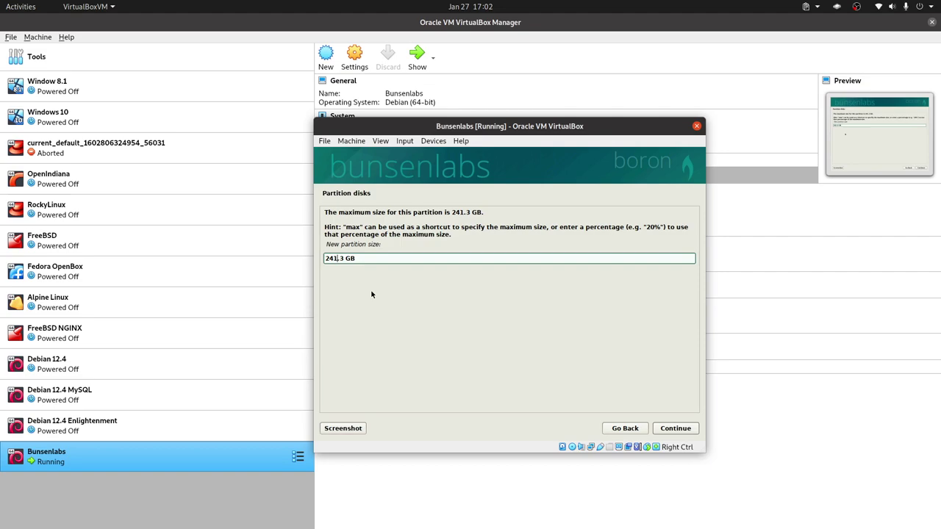
key("Left")
key("Left")
key("Left")
key("Left")
key("Left")
key("BackSpace")
key("BackSpace")
key("Right")
key("BackSpace")
key("BackSpace")
type("35")
left_click(675, 429)
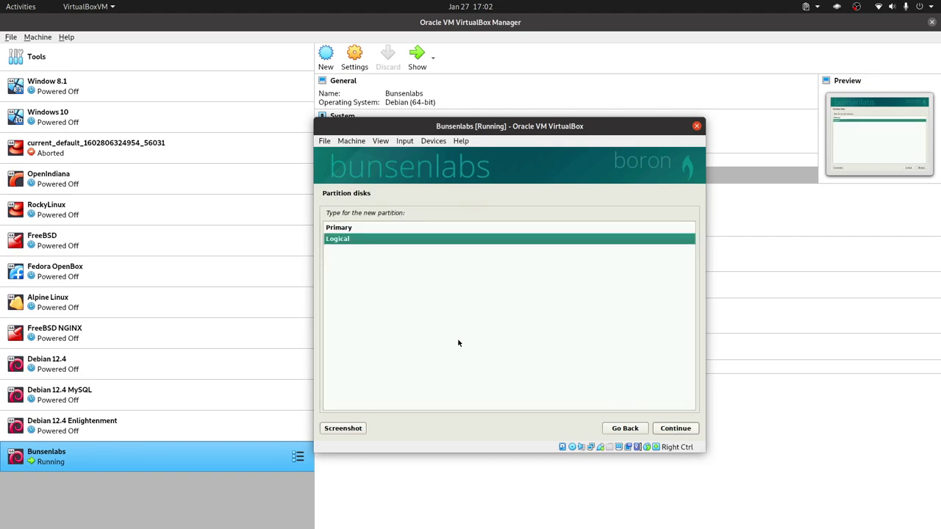
left_click(678, 429)
left_click(680, 431)
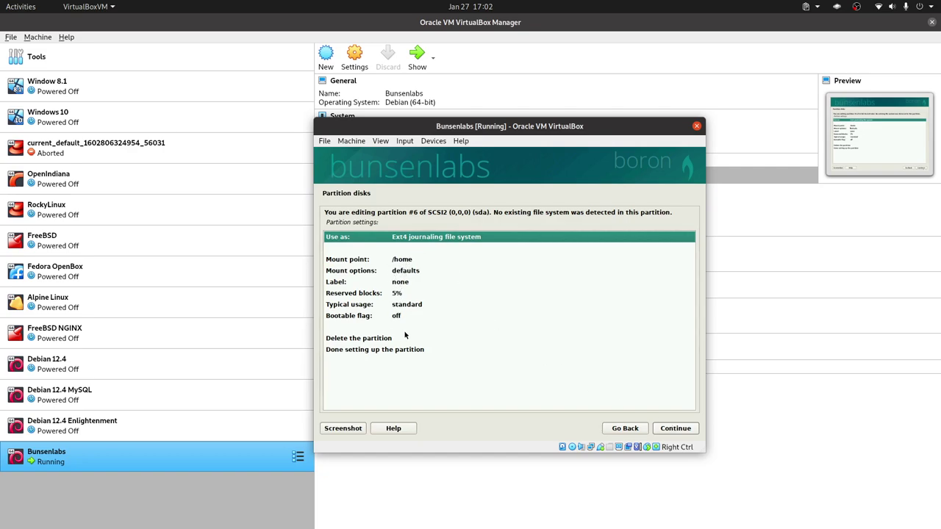
left_click(379, 350)
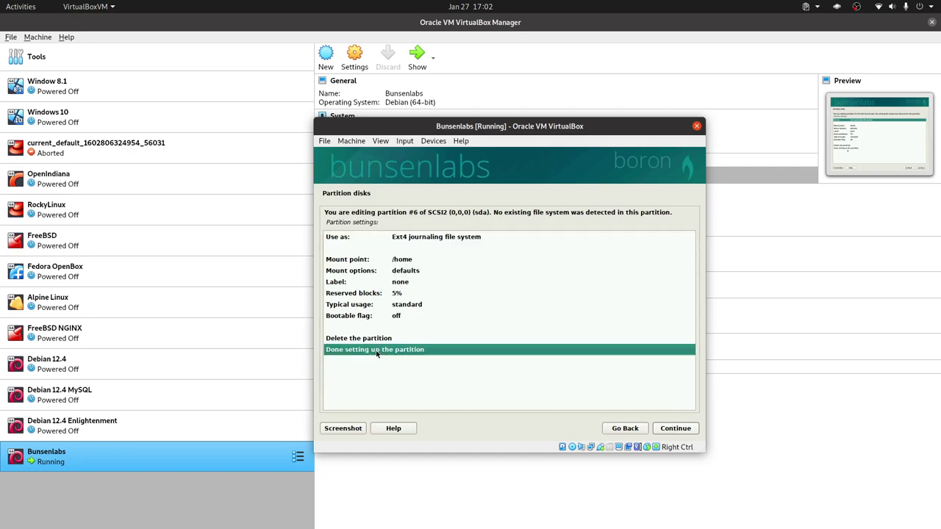
left_click(675, 428)
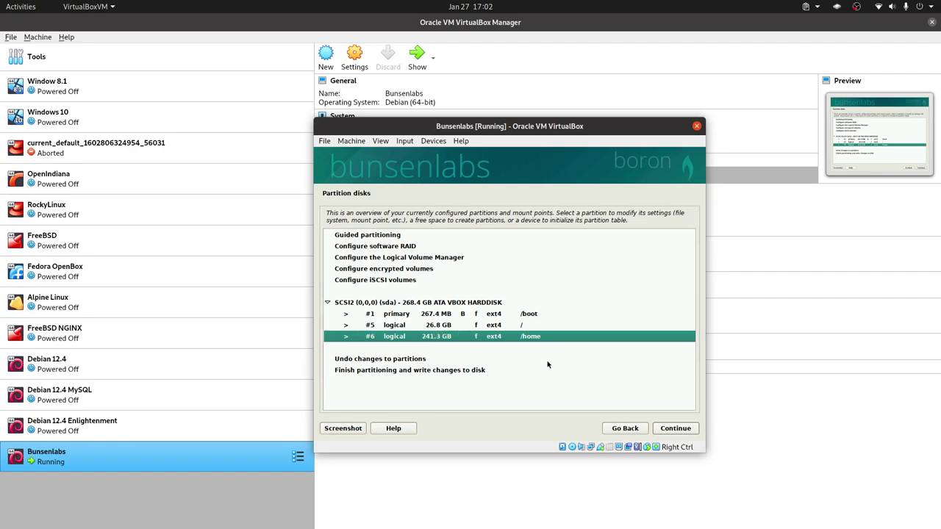
Delete the logical /home partition.
left_click(447, 327)
left_click(444, 338)
left_click(448, 326)
left_click(462, 338)
left_click(677, 430)
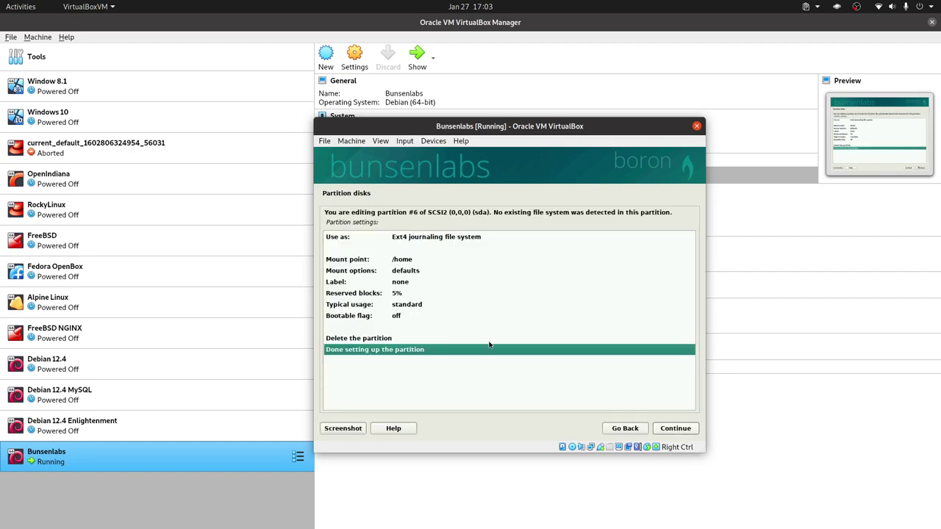
left_click(423, 339)
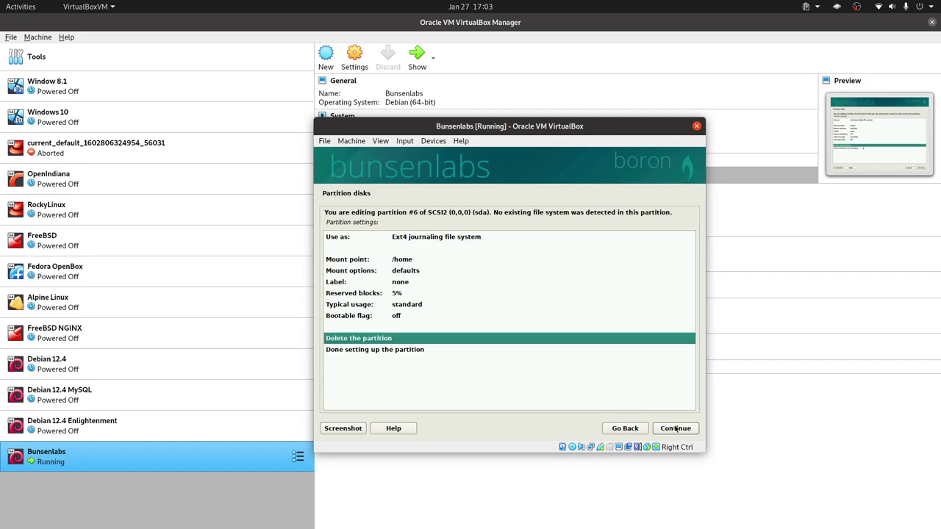
left_click(676, 429)
Delete the logical root partition, keeping only the /boot partition on the disk.
left_click(451, 326)
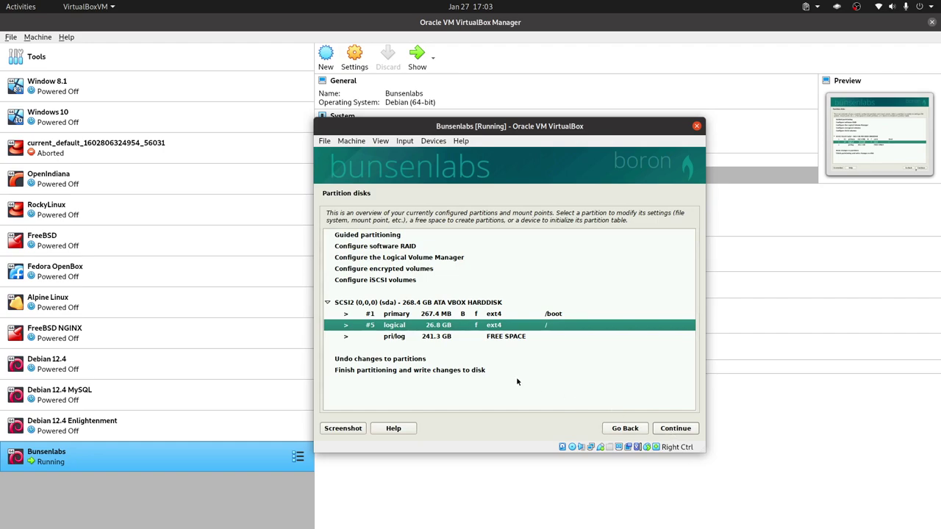
left_click(662, 428)
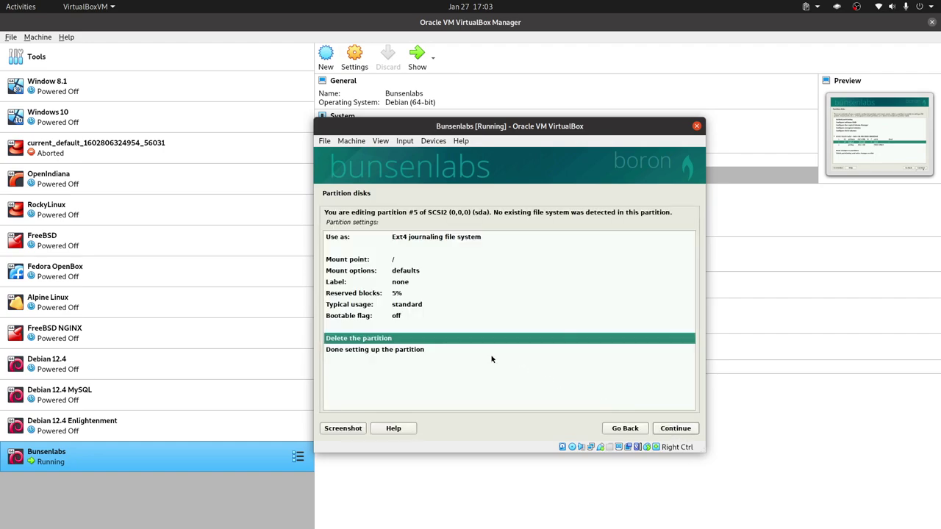
left_click(395, 350)
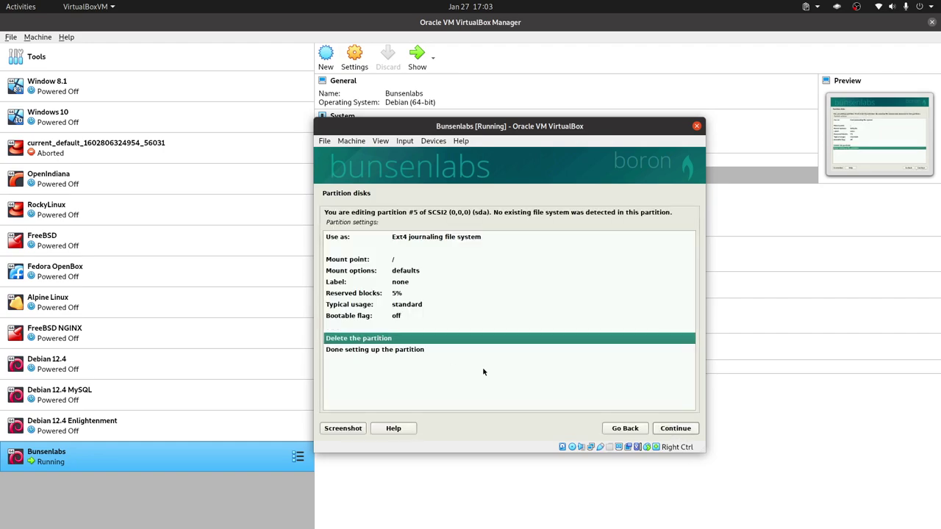
left_click(677, 433)
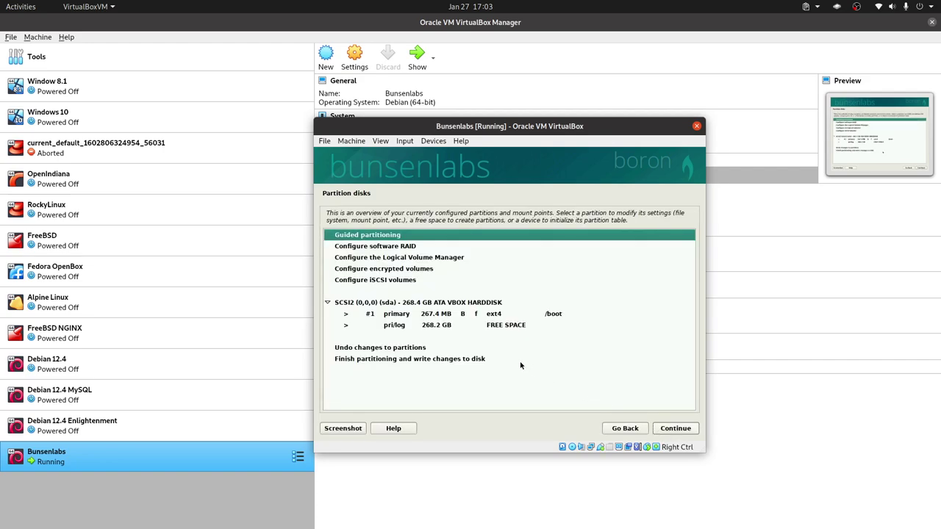
Create a 25 GB logical partition at the beginning of the free space and finish setting it up as Ext4 mounted at /.
left_click(461, 327)
left_click(671, 428)
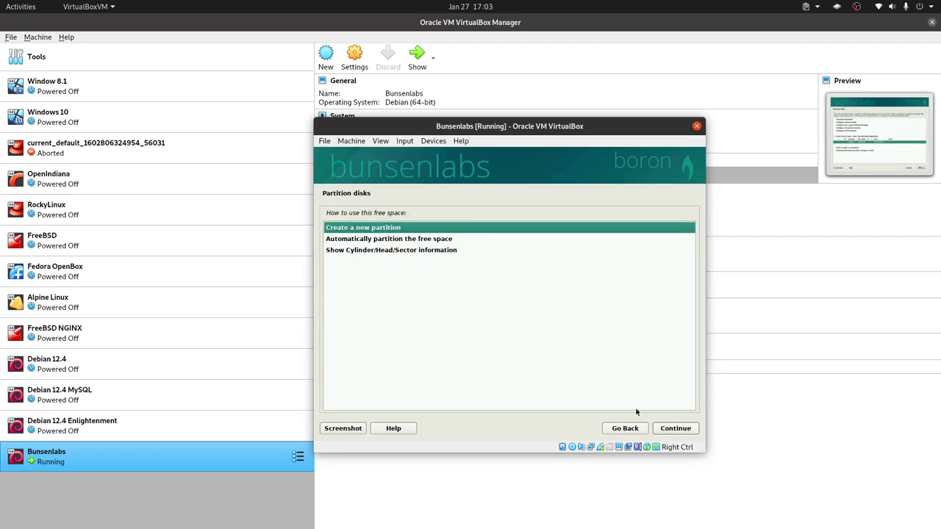
left_click(687, 428)
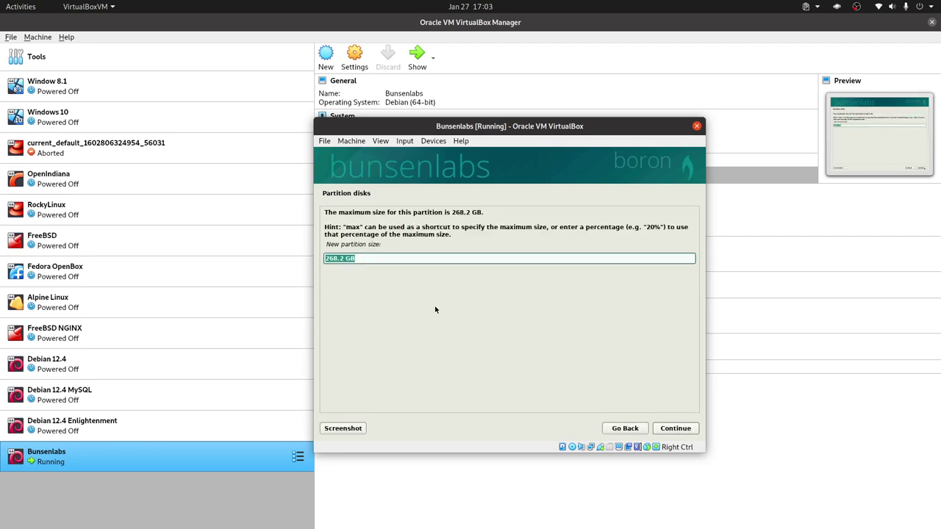
left_click(343, 262)
left_click_drag(344, 258, 320, 256)
type("25")
left_click(676, 428)
left_click(676, 428)
left_click(676, 428)
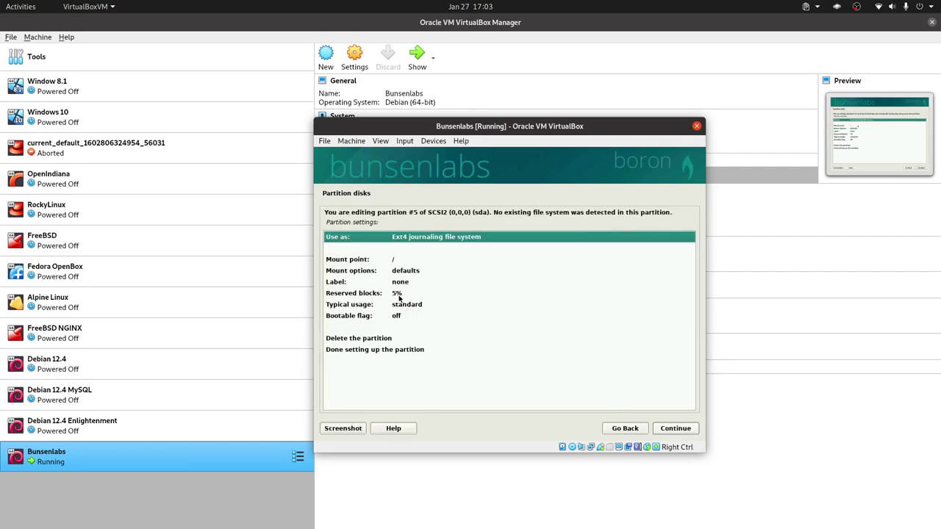
left_click(374, 349)
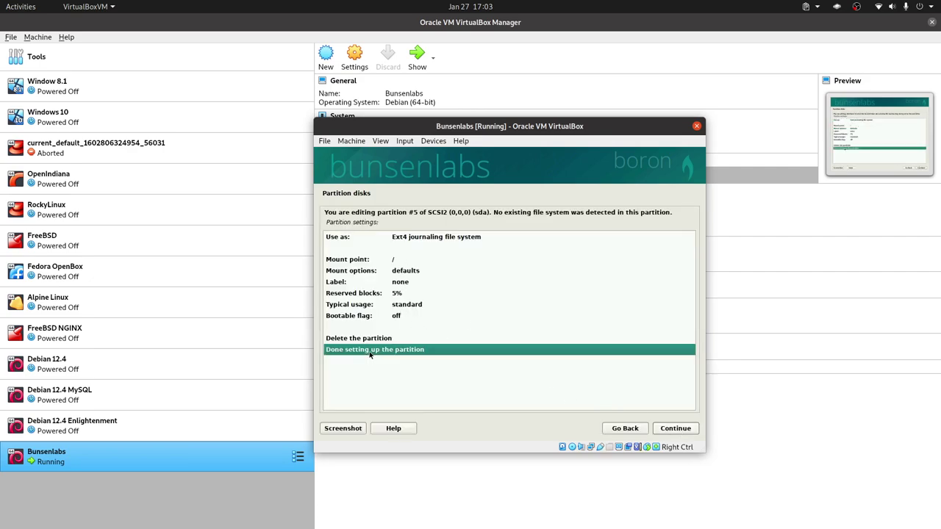
left_click(675, 428)
Create a 240.2 GB logical partition at the beginning of the remaining free space and finish setting it up as Ext4 mounted at /home.
key("Down")
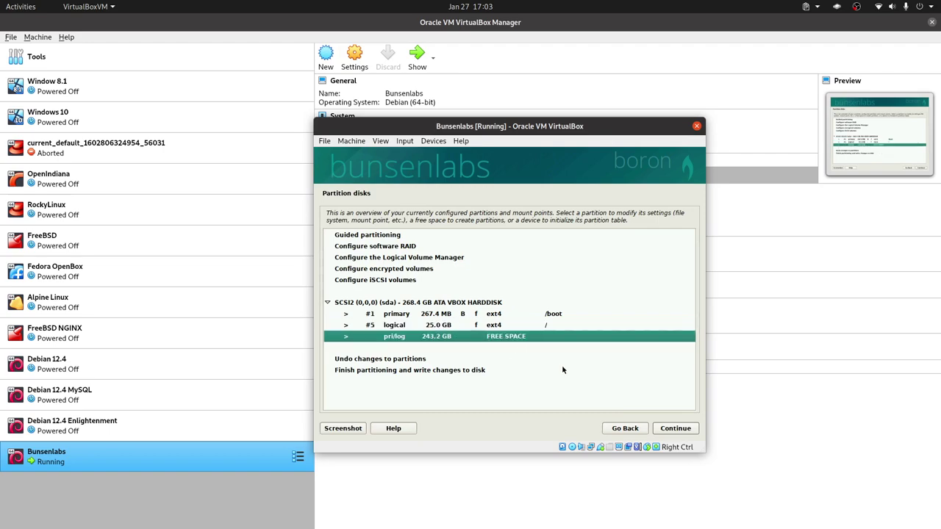
left_click(676, 428)
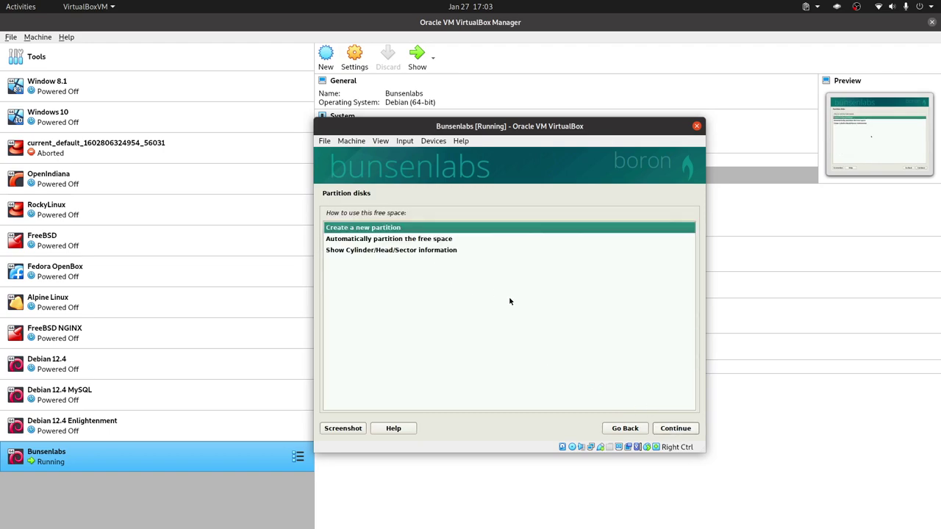
left_click(676, 428)
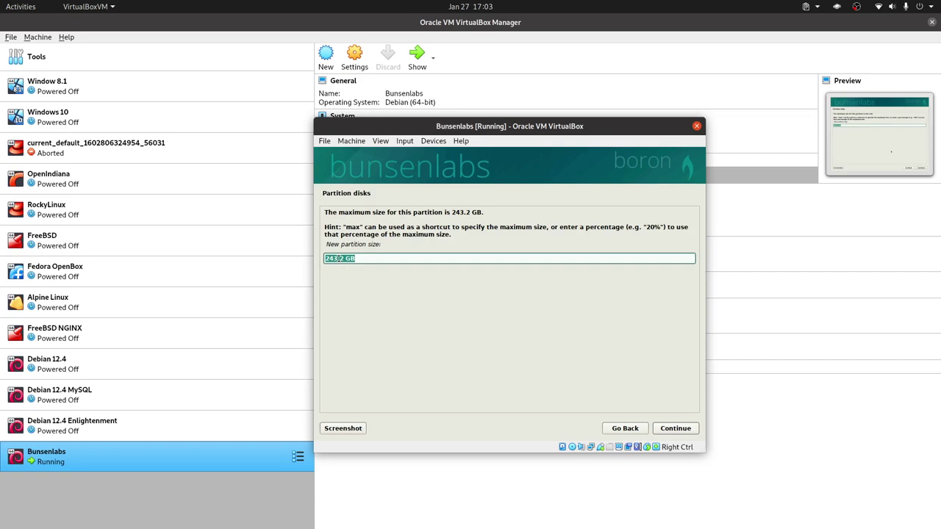
key("BackSpace")
type("0")
left_click(683, 432)
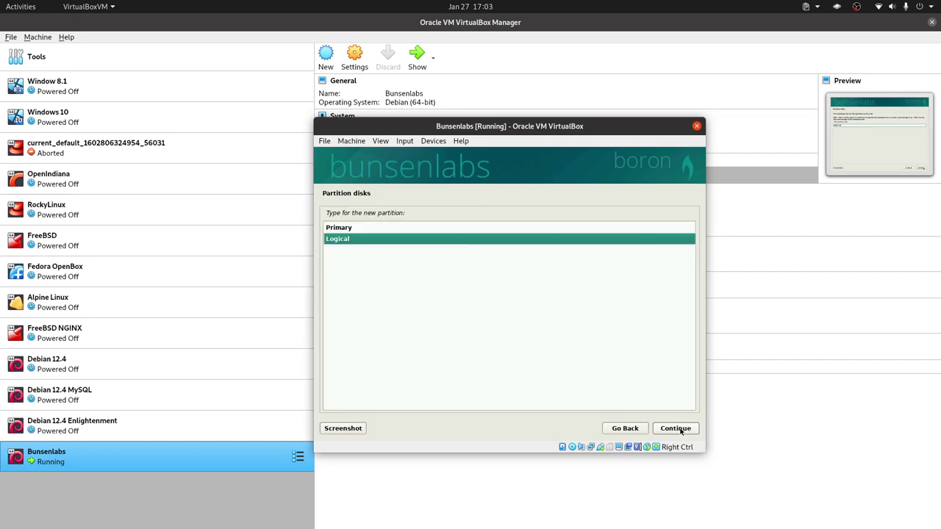
left_click(680, 433)
left_click(680, 432)
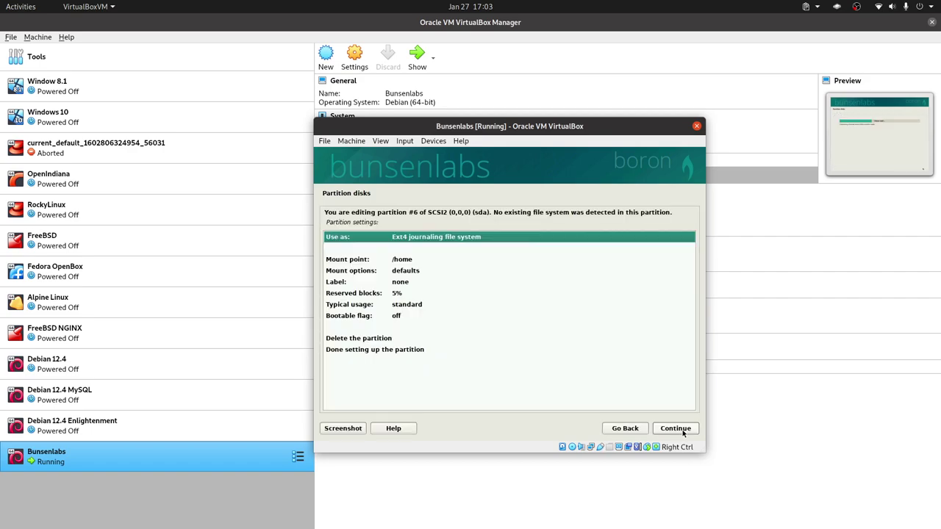
left_click(382, 350)
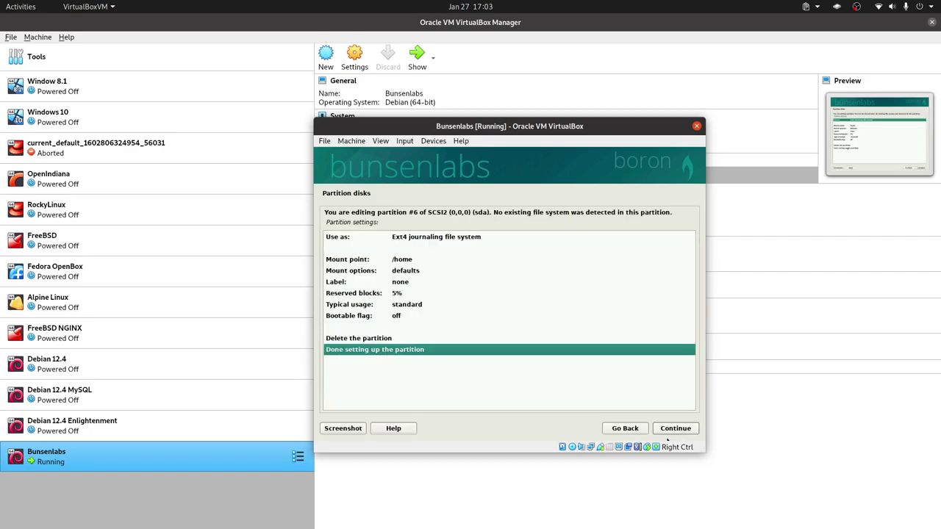
left_click(677, 430)
Create a logical partition from all of the remaining 3.0 GB of free space.
key("Down")
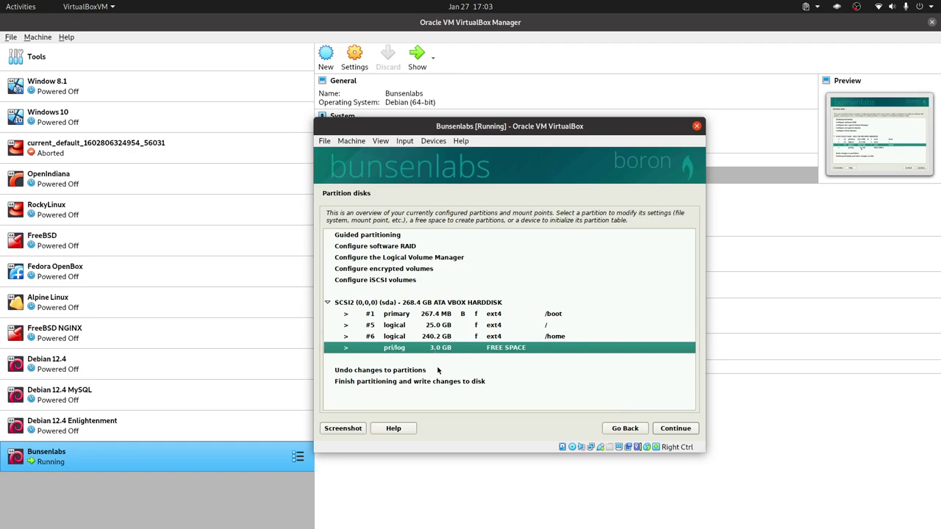
left_click(666, 431)
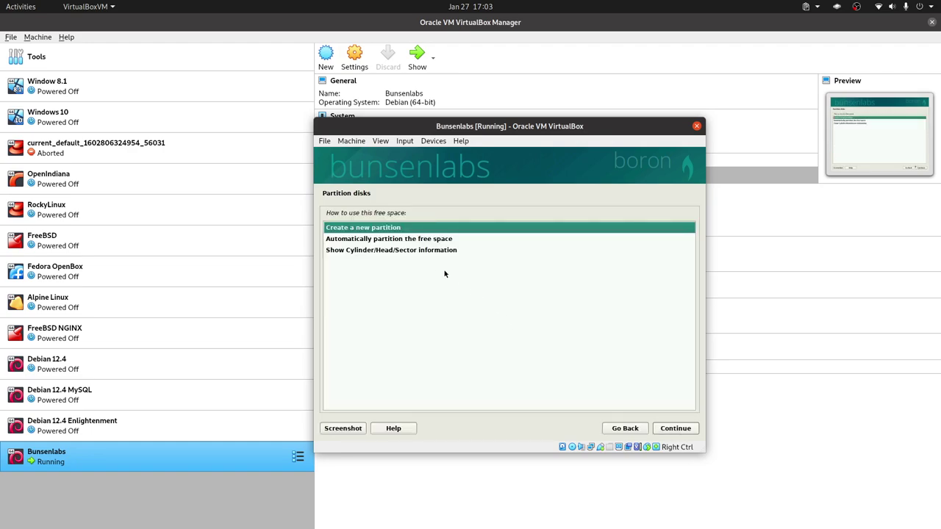
left_click(677, 428)
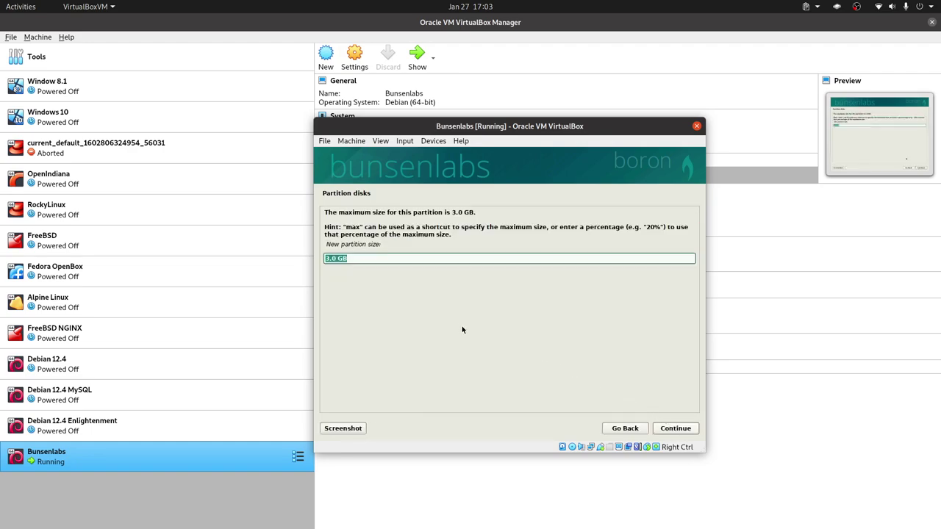
left_click(682, 430)
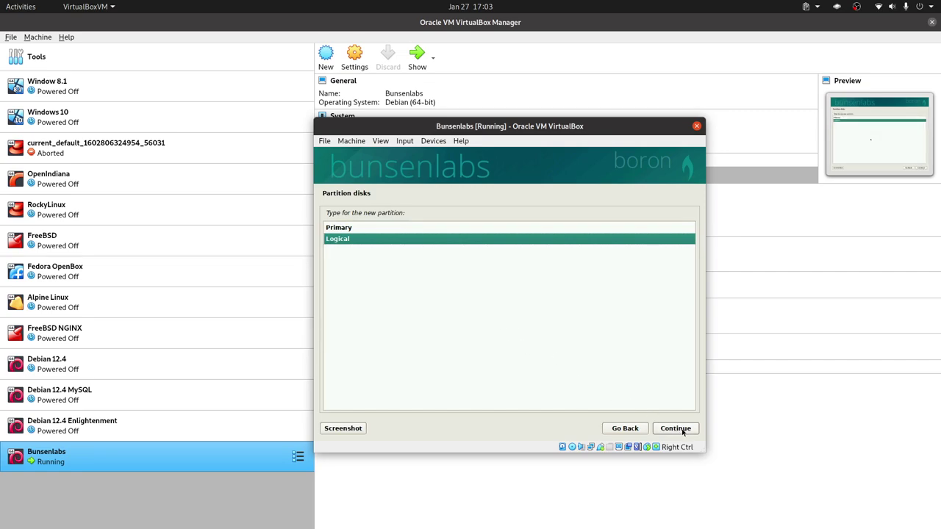
left_click(681, 431)
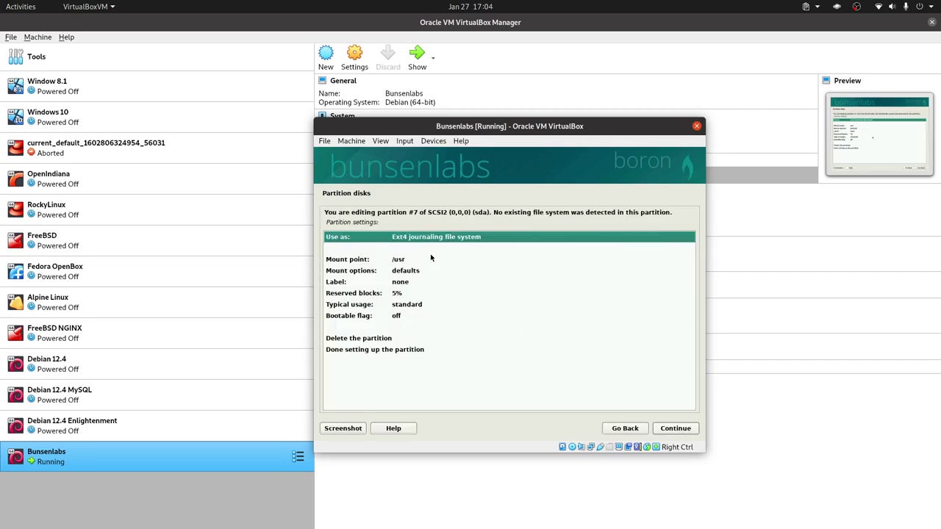
Set the new 3.0 GB partition to be used as swap area and finish setting it up.
double_click(401, 237)
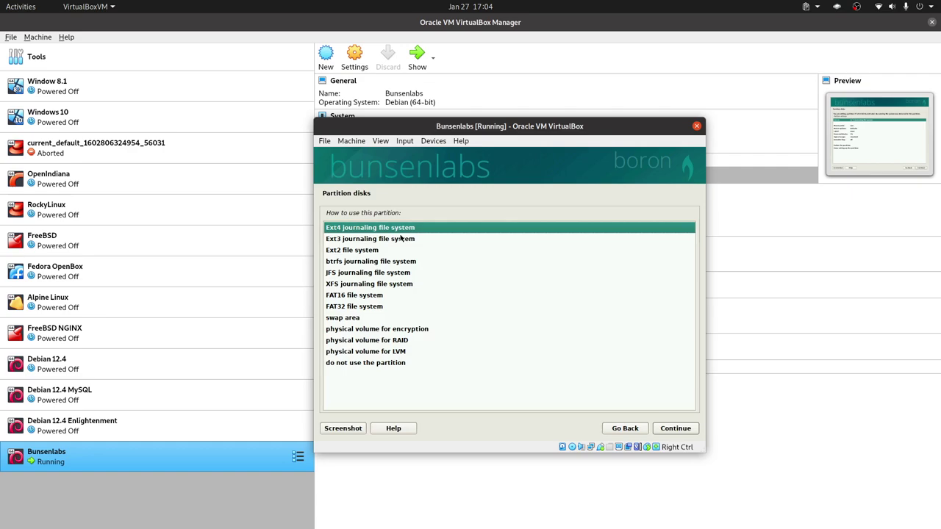
left_click(359, 319)
left_click(673, 429)
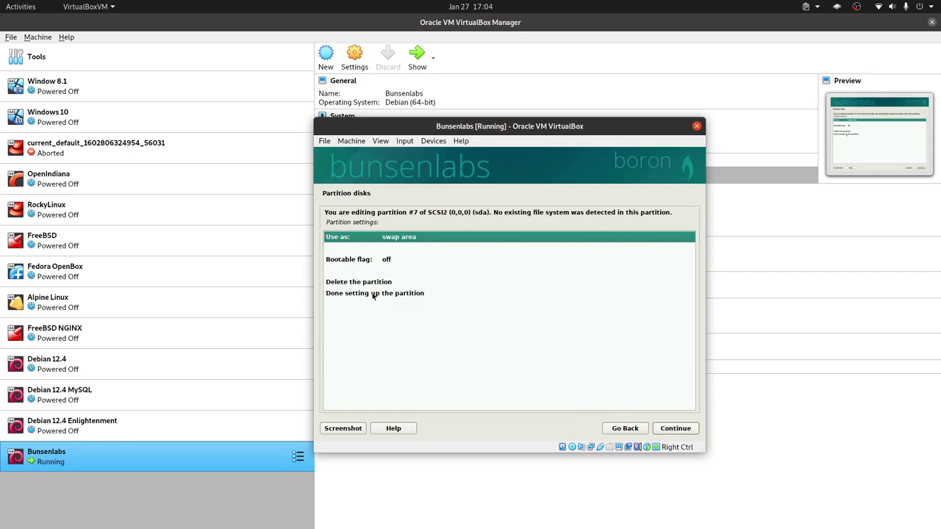
left_click(375, 293)
left_click(666, 428)
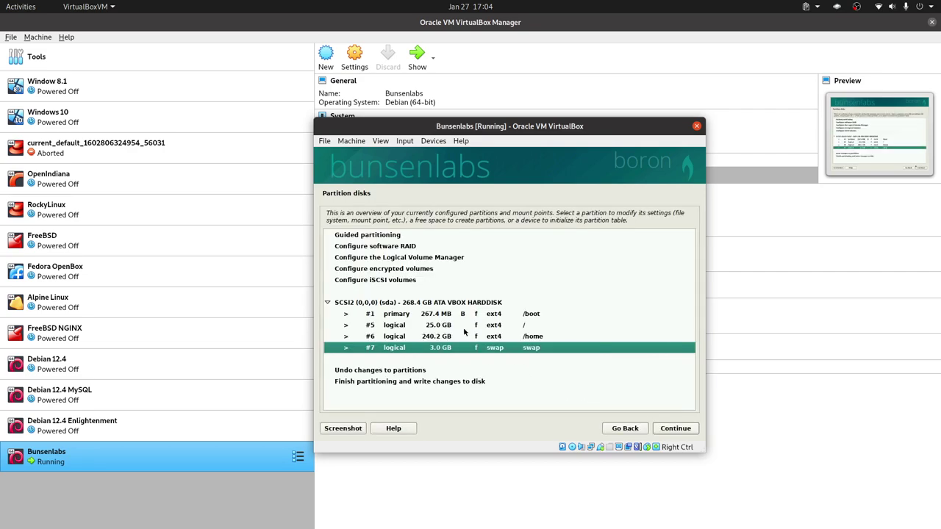
Finish partitioning and confirm writing the partition changes to disk.
left_click(414, 383)
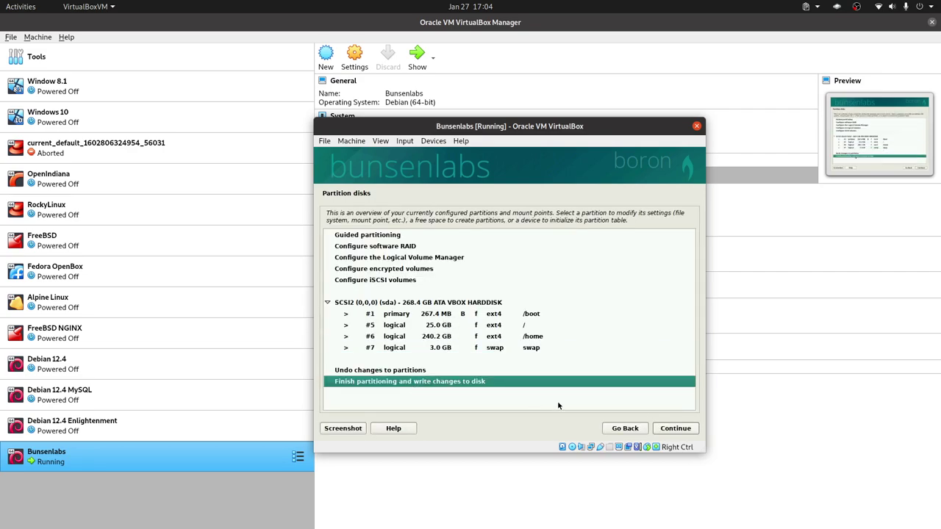
left_click(677, 432)
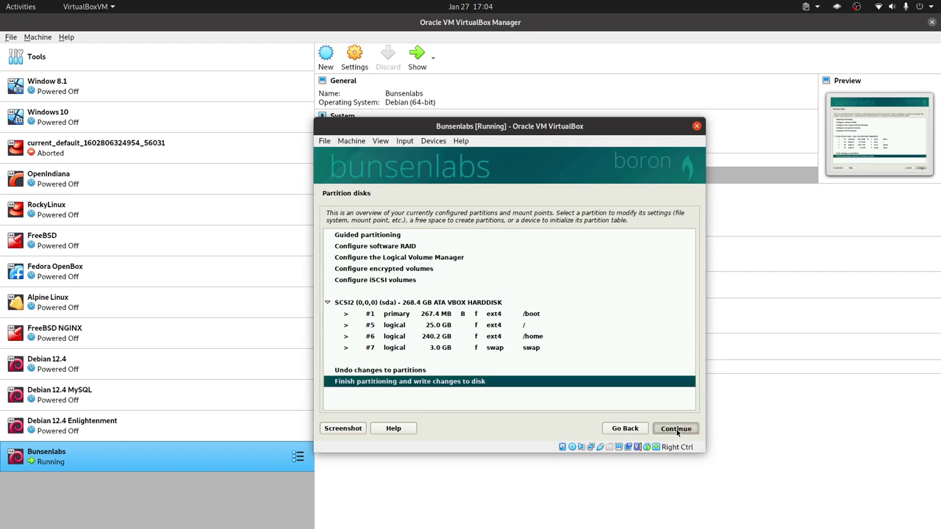
left_click(339, 324)
left_click(676, 429)
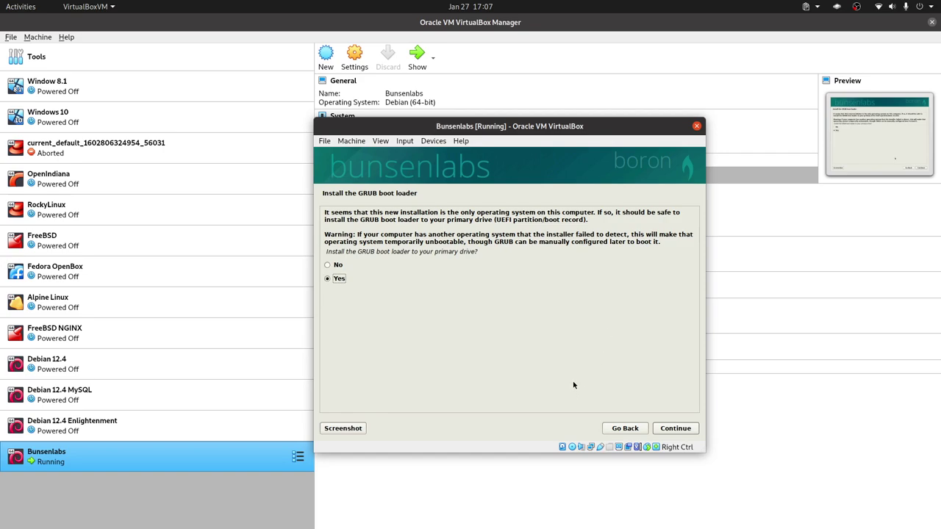
Agree to install the GRUB boot loader to the primary drive and choose /dev/sda as its device.
left_click(676, 430)
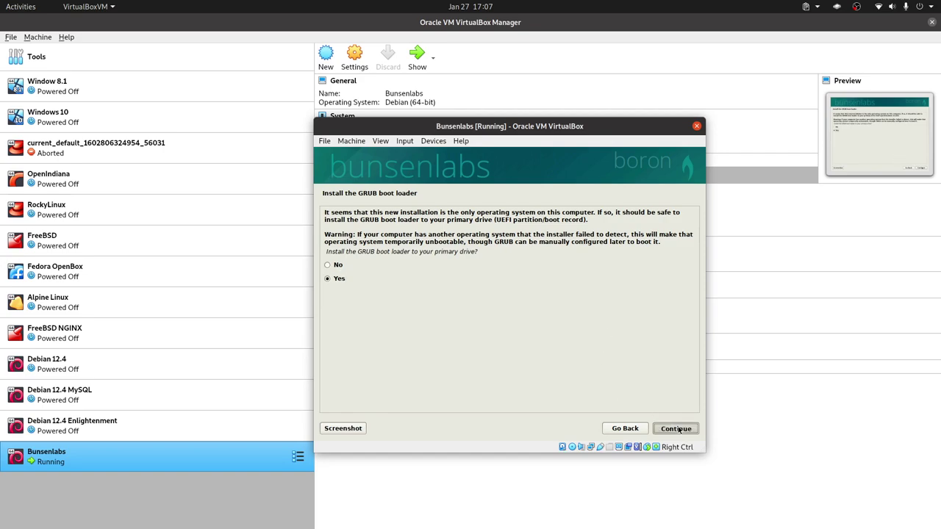
left_click(487, 263)
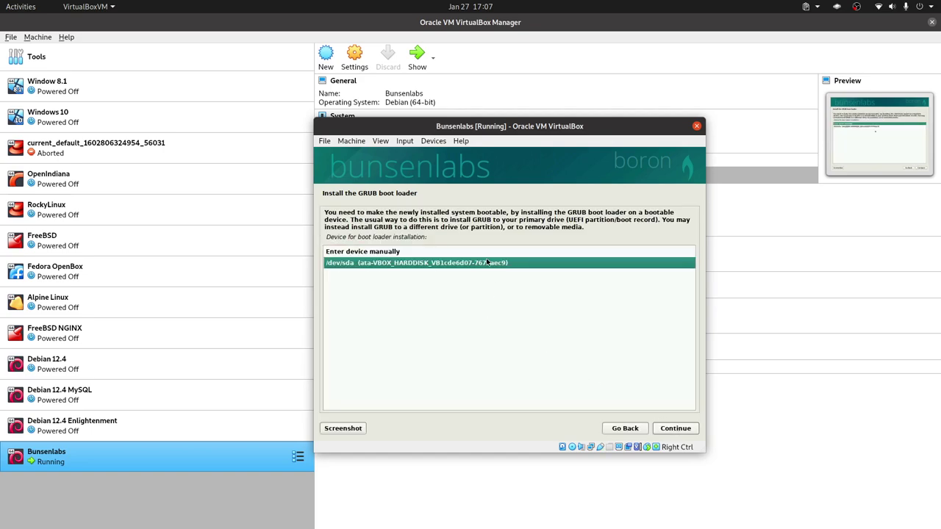
left_click(683, 432)
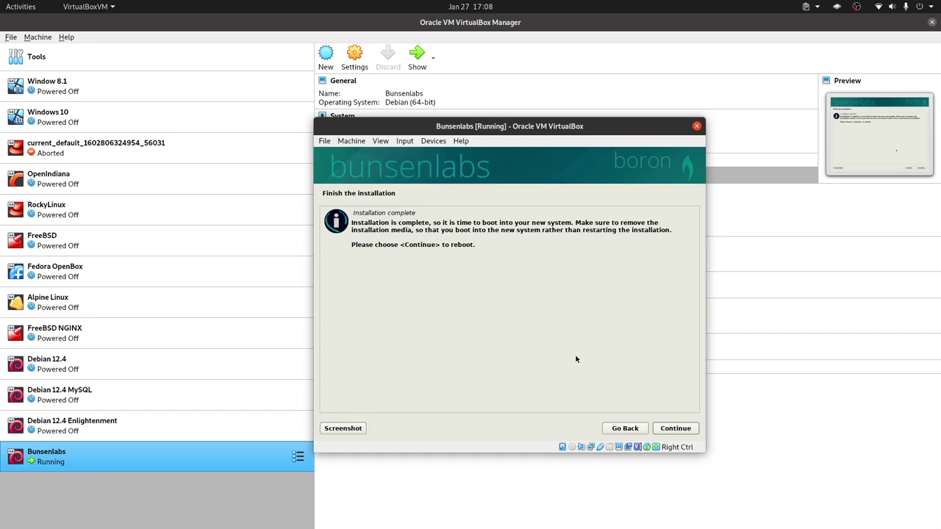
Reboot from the completed installer, boot the Bunsenlabs GNU/Linux entry and switch the virtual machine to full screen.
left_click(676, 429)
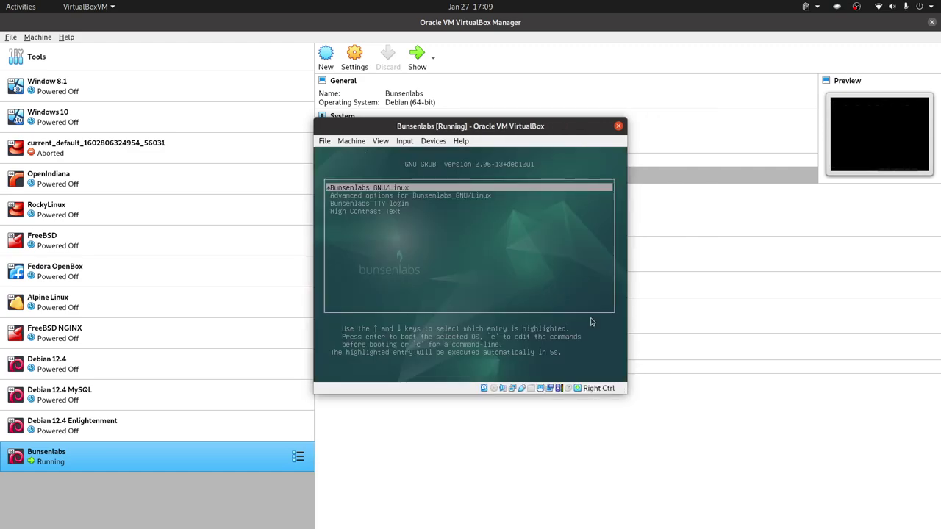
key("Down")
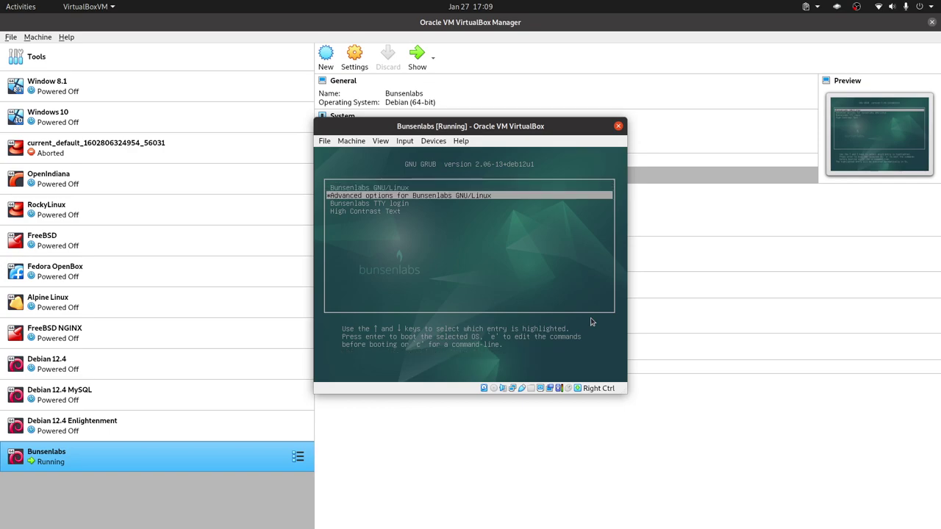
key("Up")
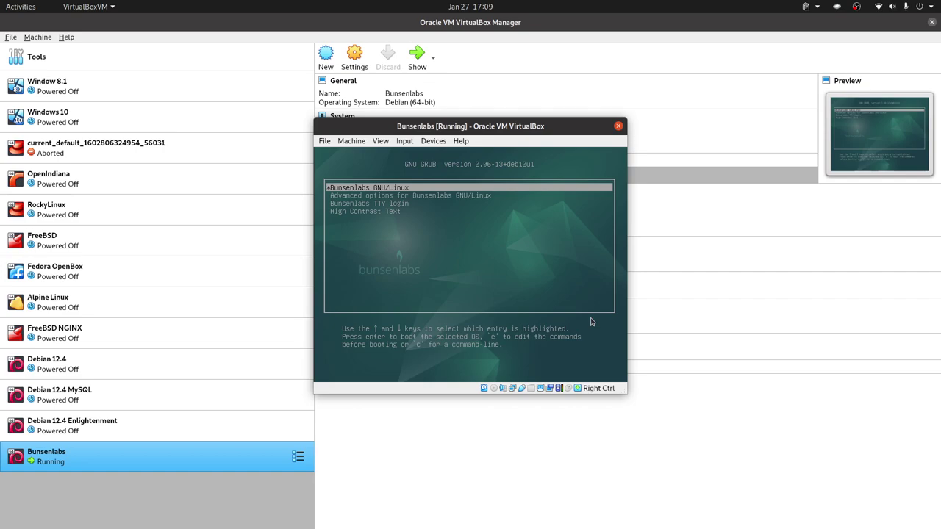
key("Return")
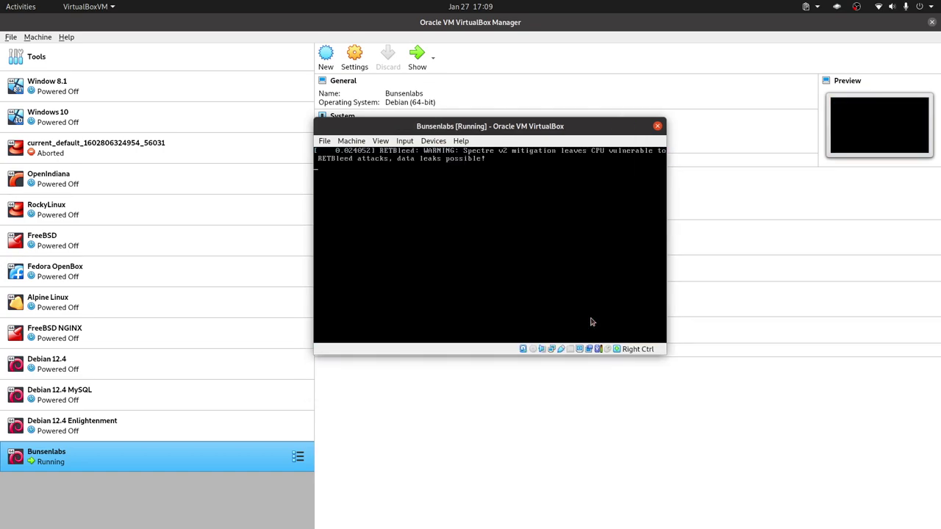
key("Control_R+f")
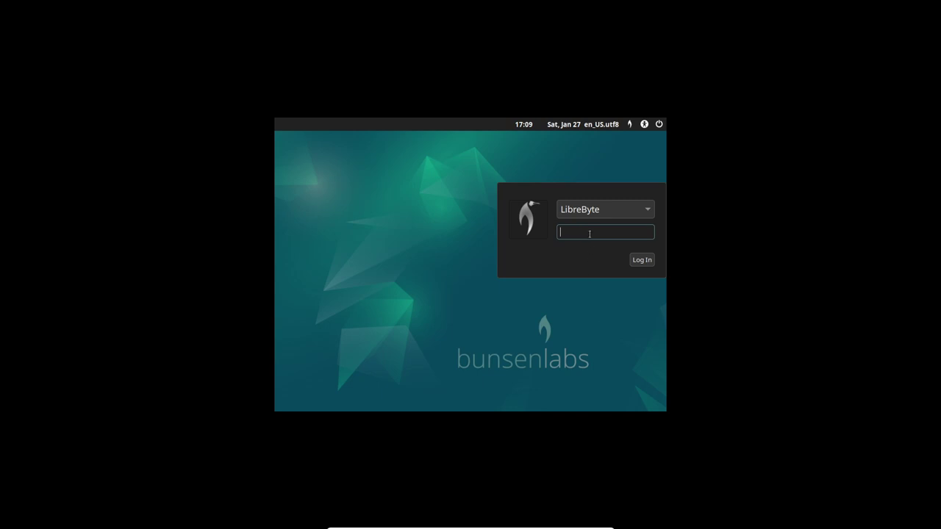
Log in to the desktop with the account password and quit the post-installation welcome script.
type("***")
key("Return")
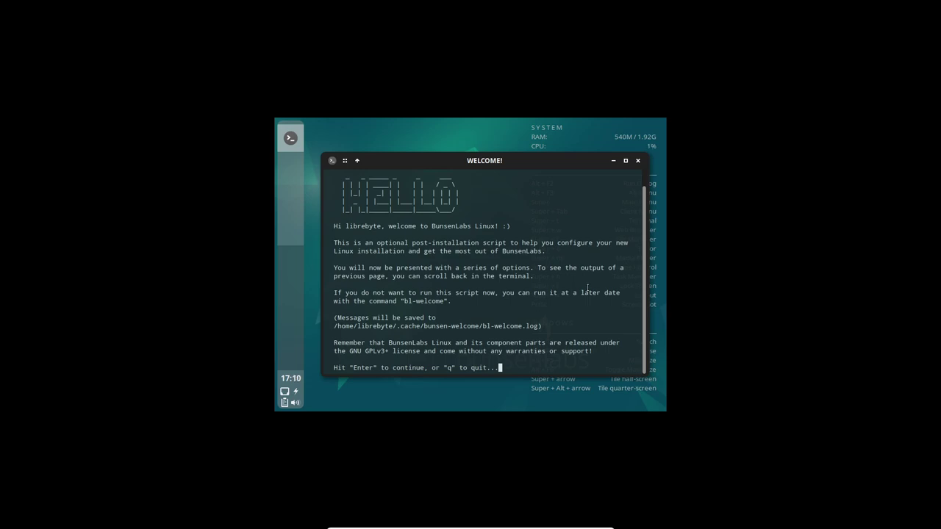
key("q")
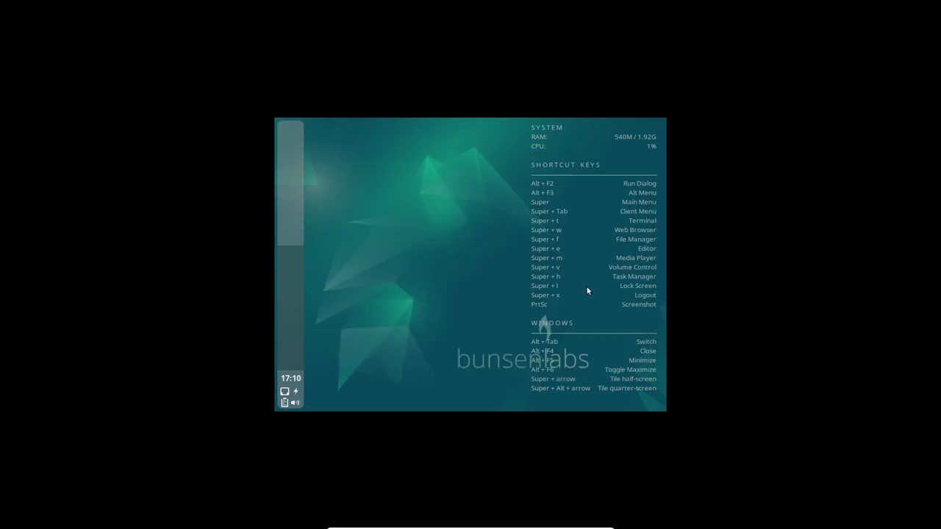
Open the ARandR Screen Layout Editor and bring up the options of the Virtual1 display.
right_click(483, 228)
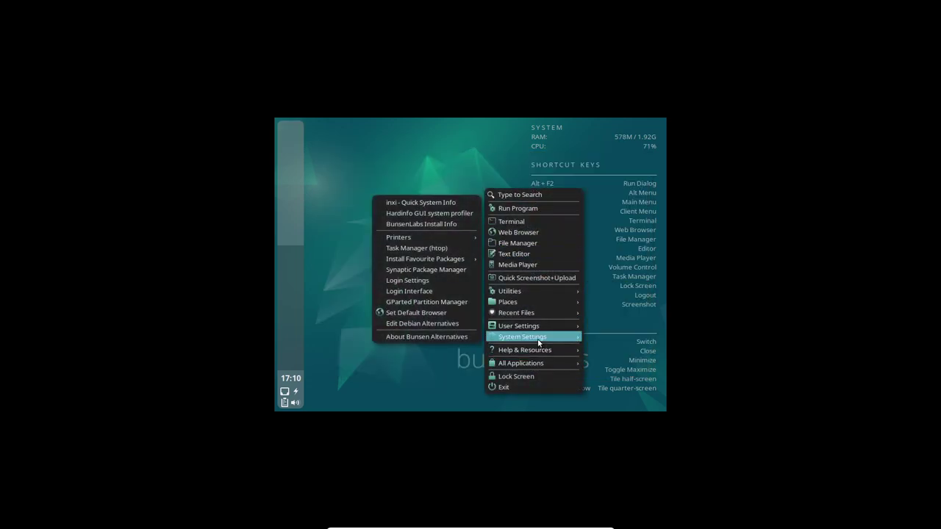
mouse_move(541, 328)
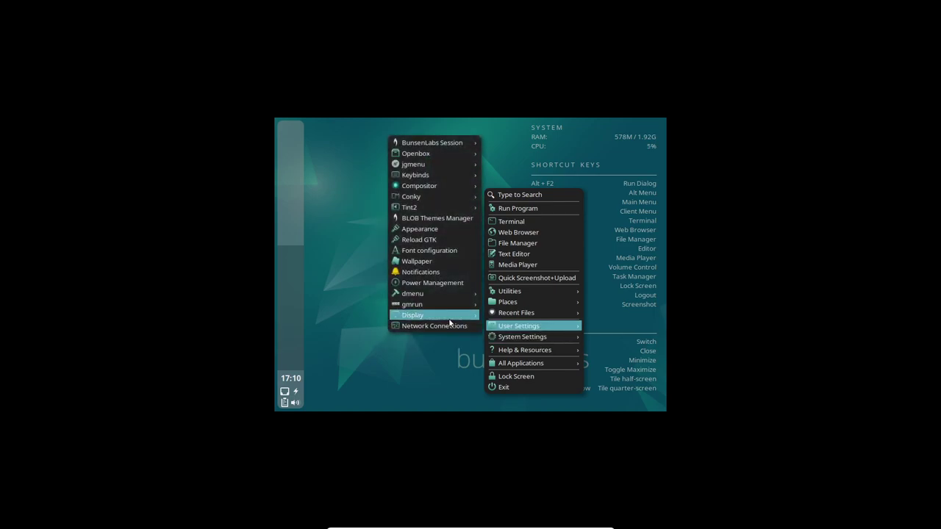
mouse_move(446, 316)
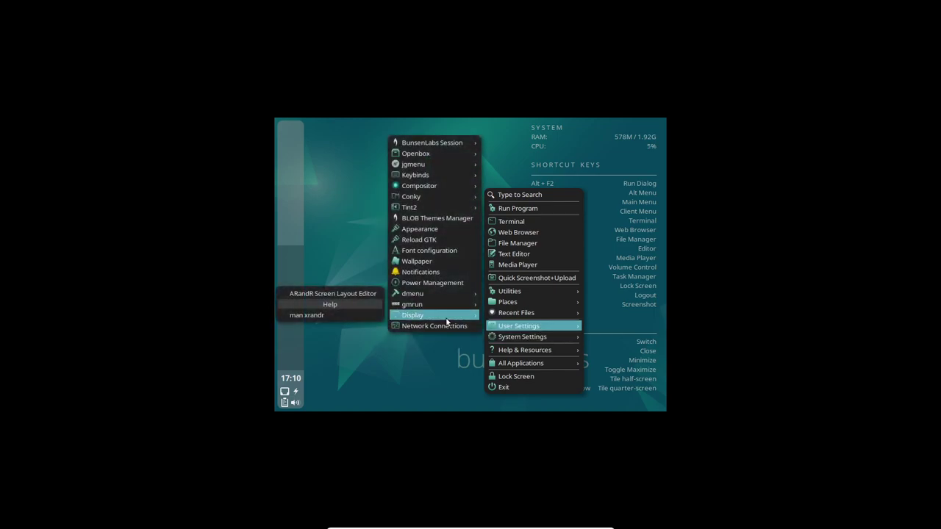
left_click(357, 295)
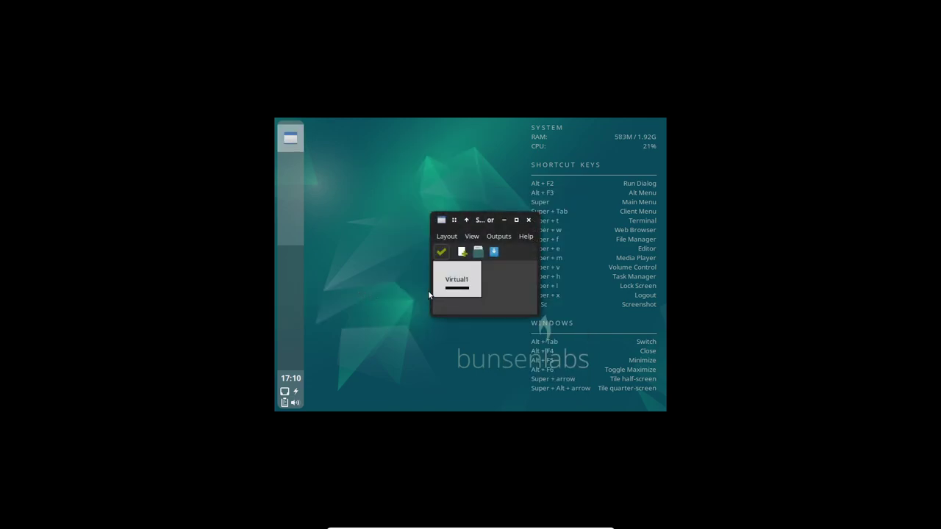
right_click(461, 285)
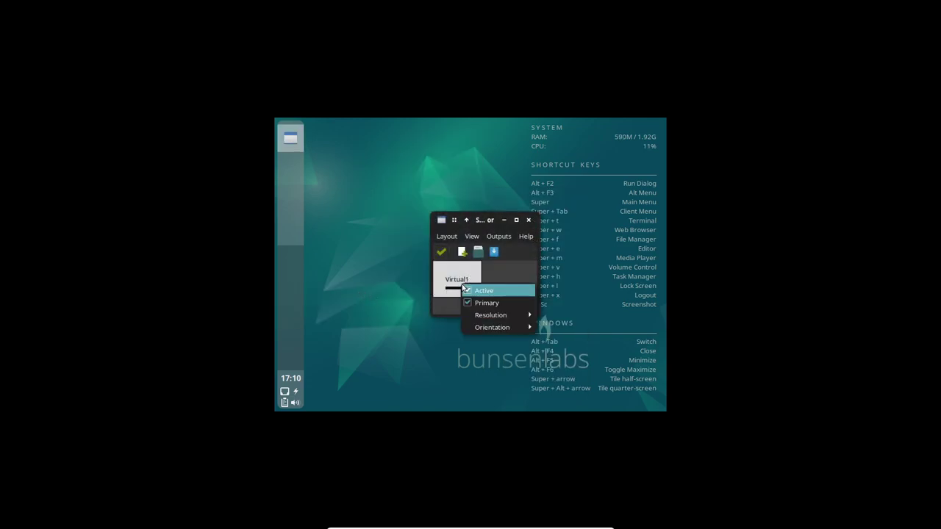